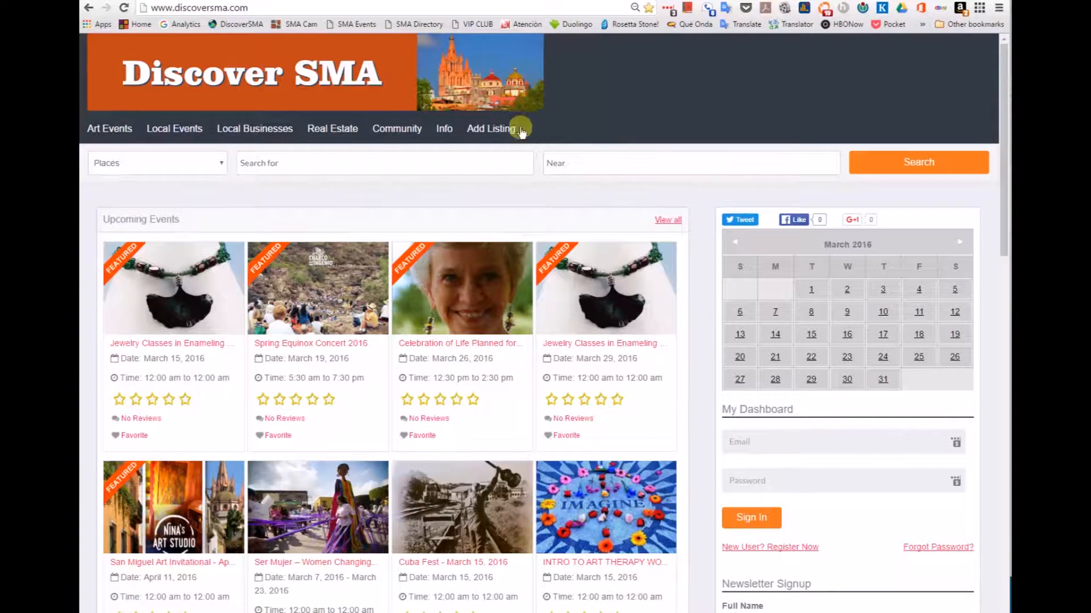
Step: Reveal the Add Place and Add Event options under Add Listing in the top navigation
mouse_move(487, 126)
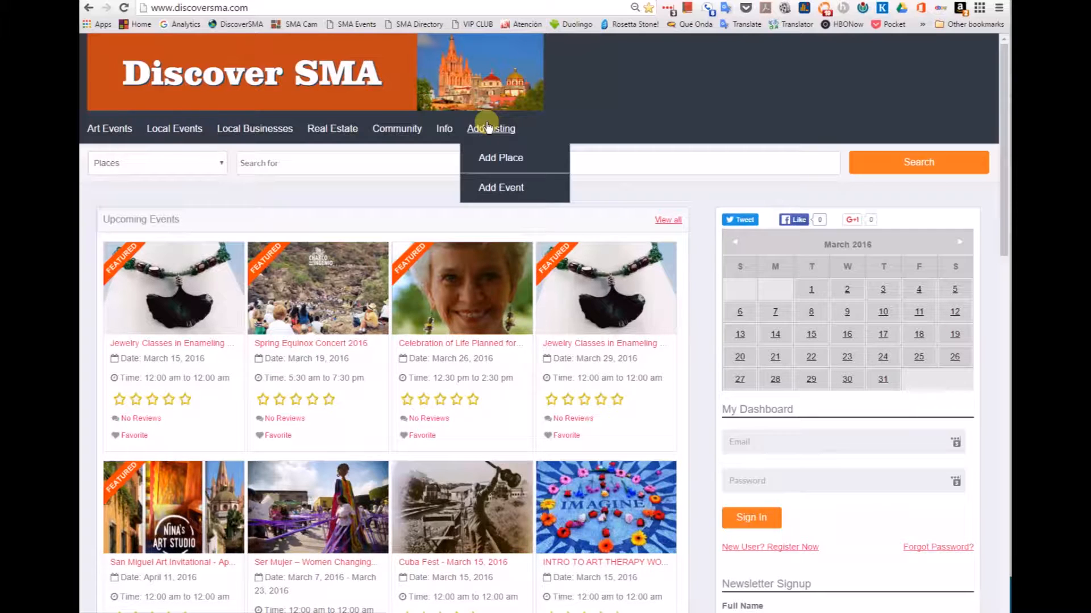
Step: Go to Add Event and sign in with the saved LastPass username and password
click(504, 191)
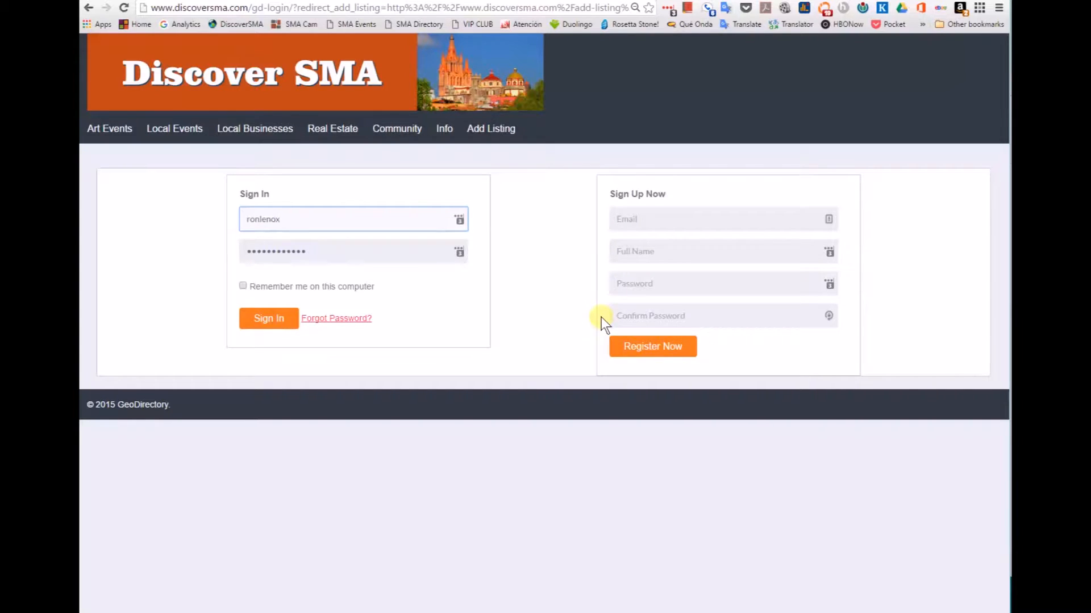
click(458, 220)
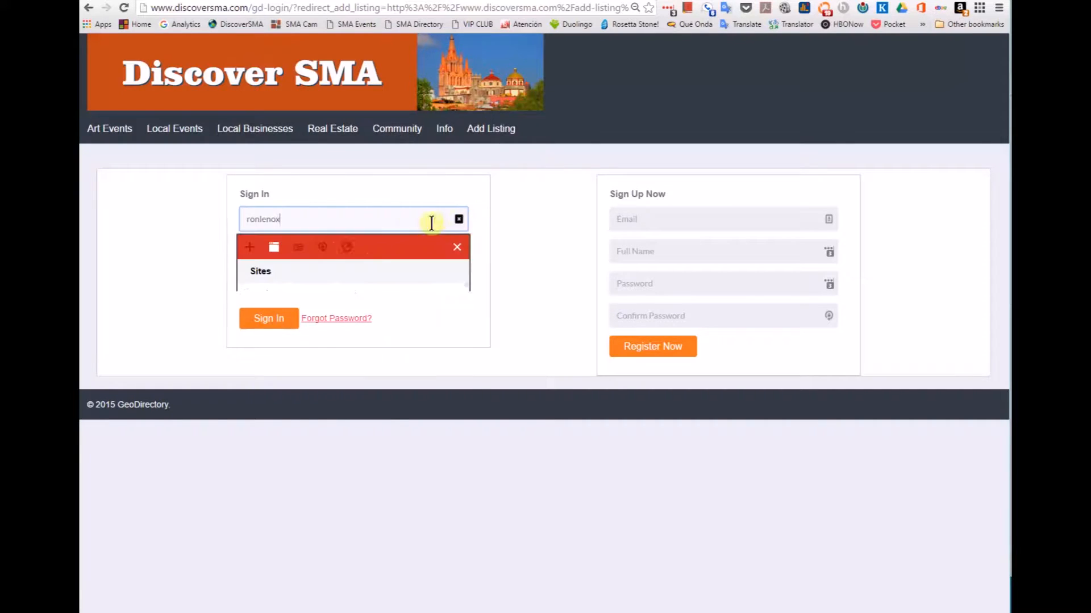
click(335, 319)
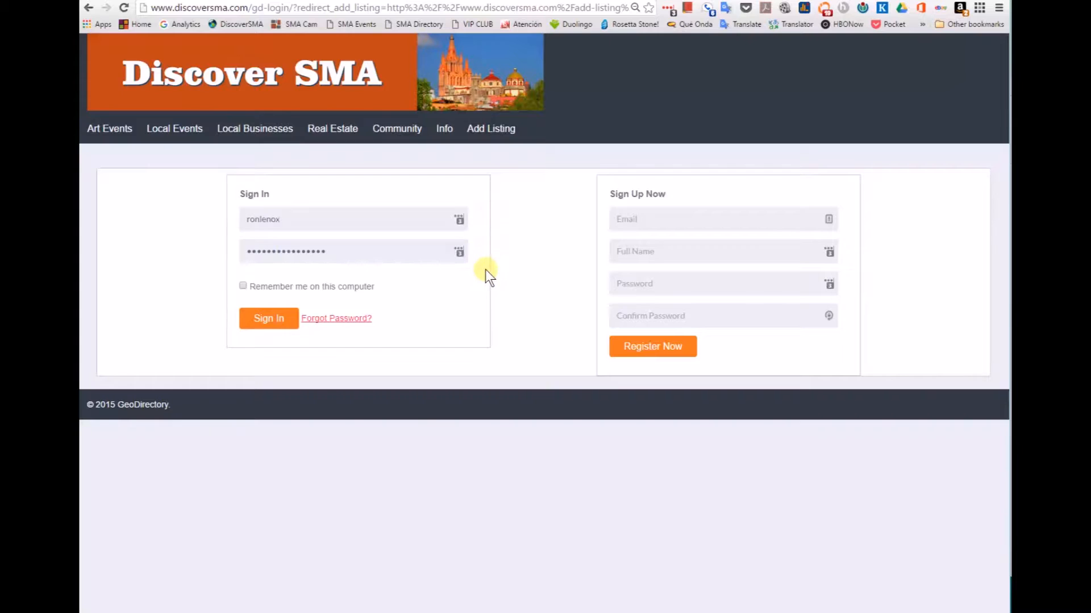
click(278, 321)
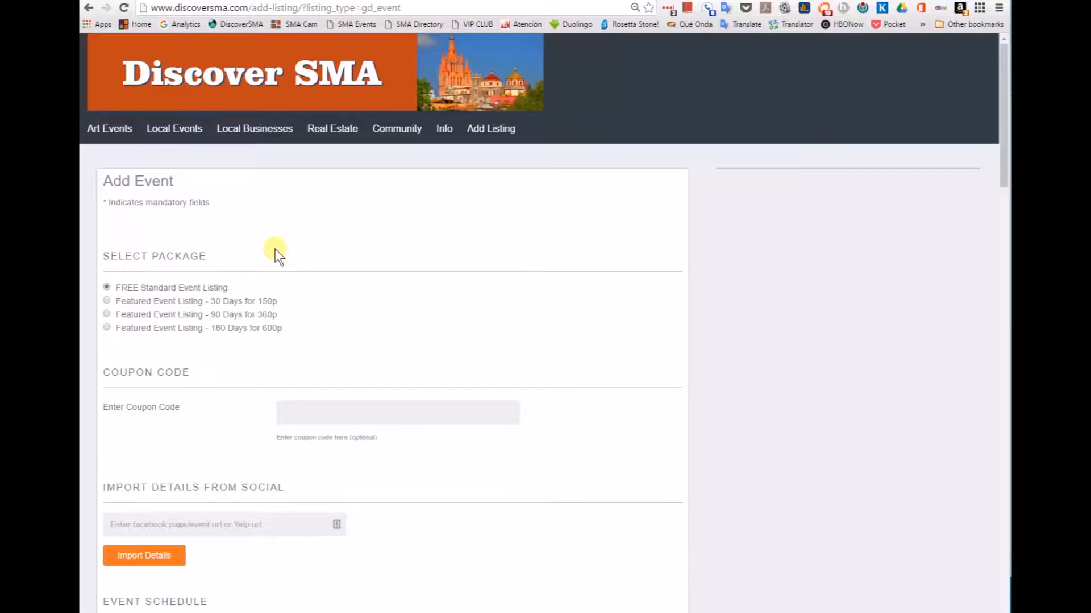
Step: Scroll through the Add Event form, keeping FREE Standard Event Listing as the package
scroll(295, 247, down, 9)
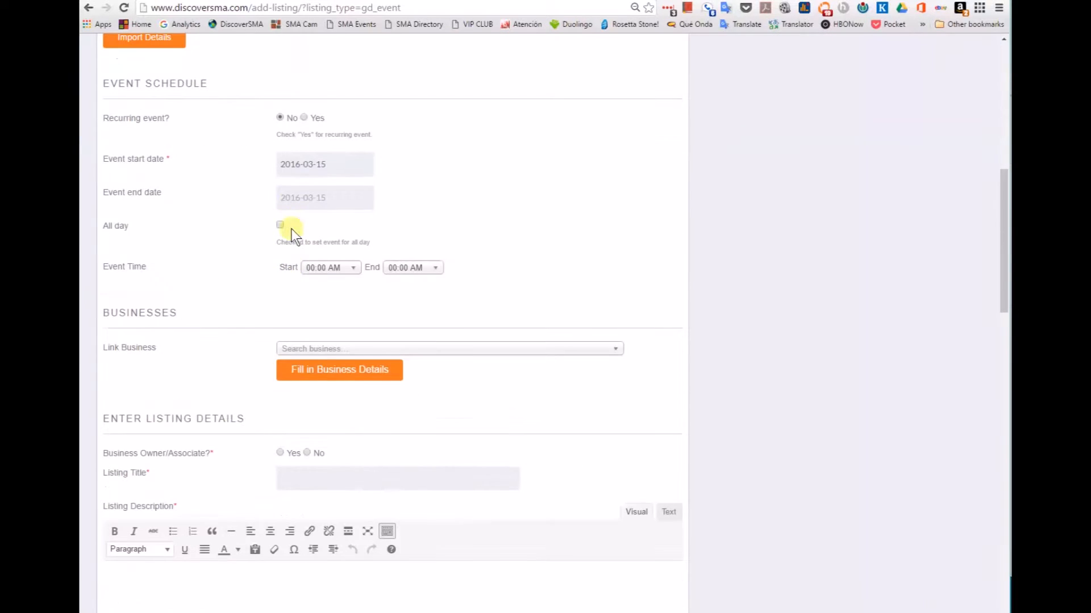
scroll(290, 215, up, 8)
scroll(289, 196, up, 2)
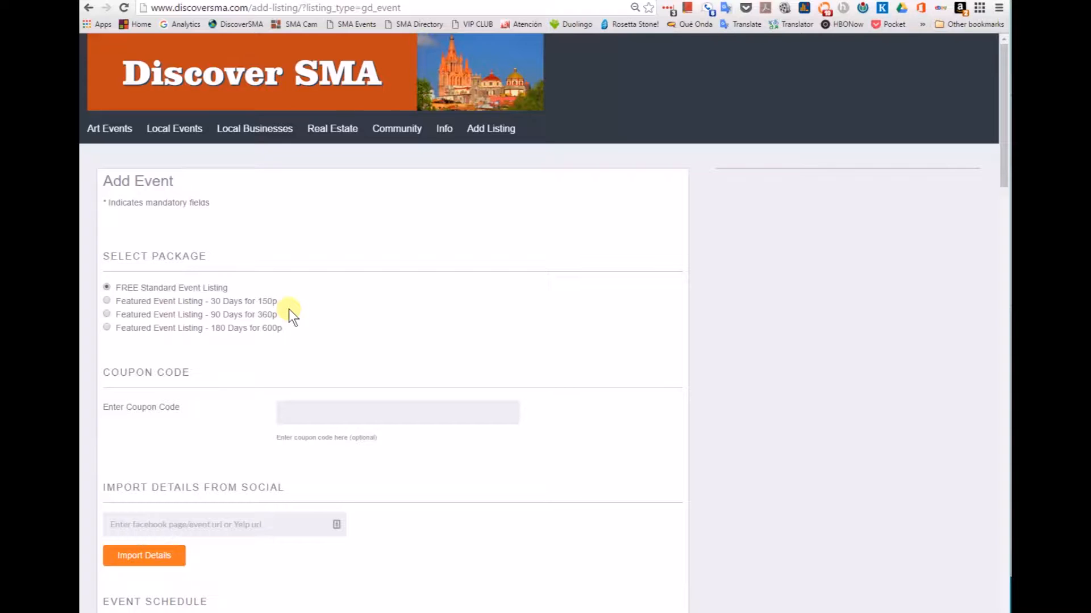
scroll(533, 301, down, 3)
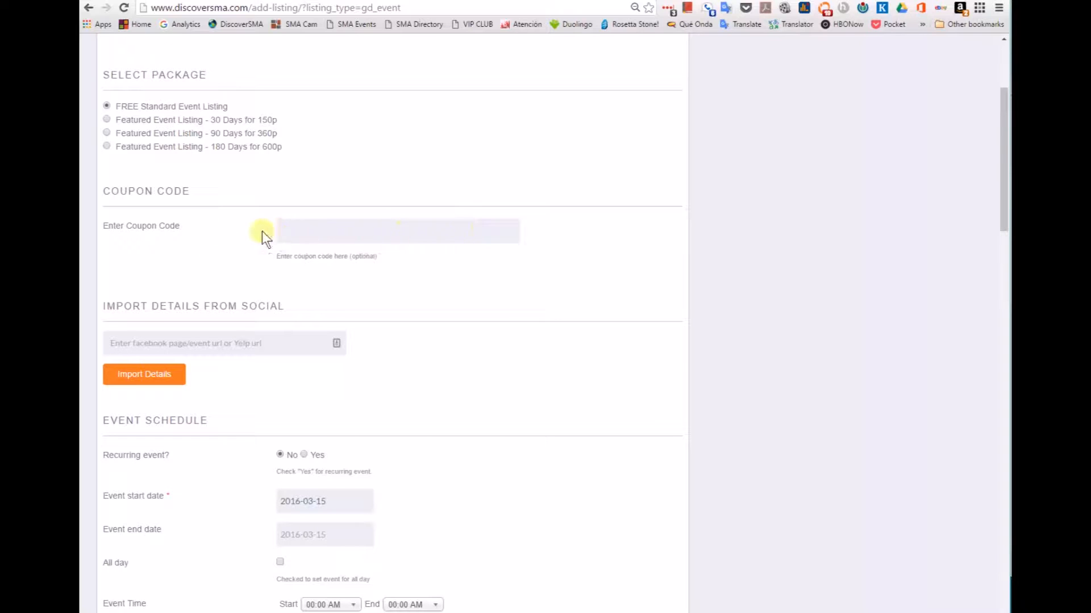
scroll(408, 298, down, 2)
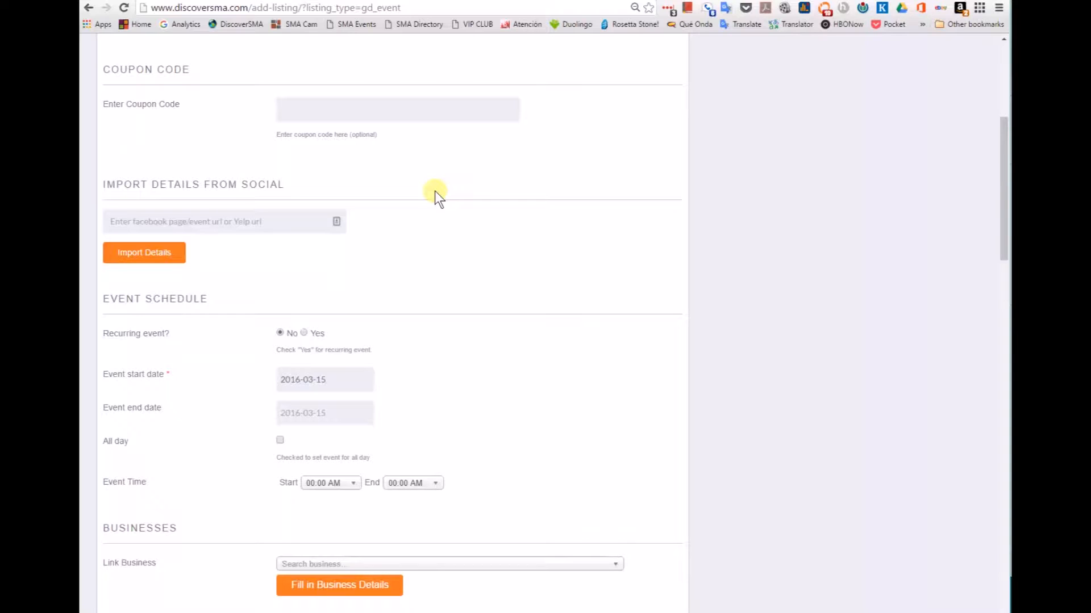
click(206, 221)
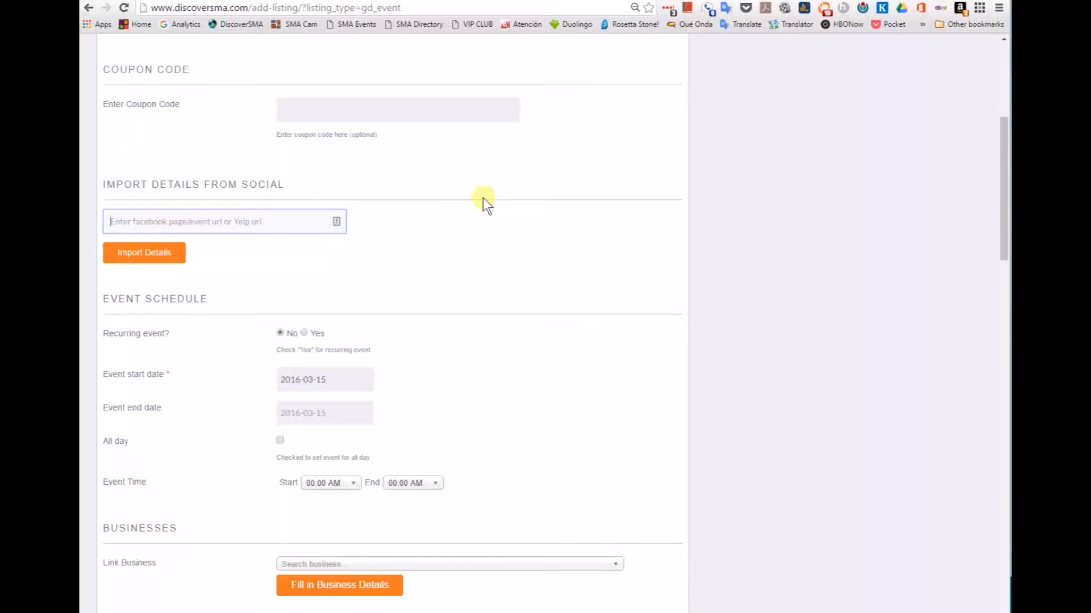
scroll(483, 199, down, 3)
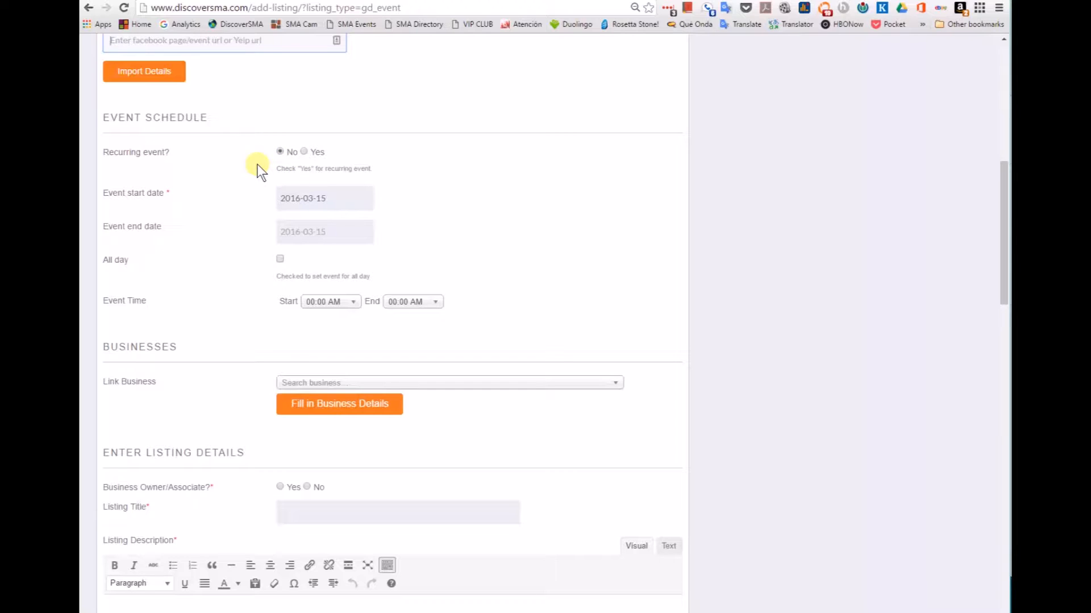
click(305, 152)
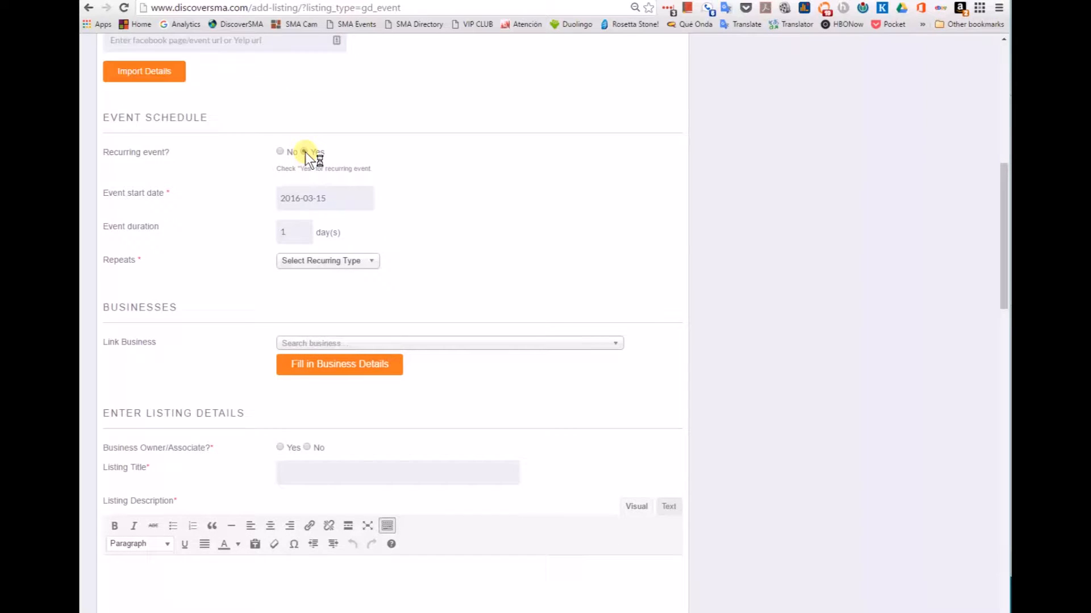
click(329, 264)
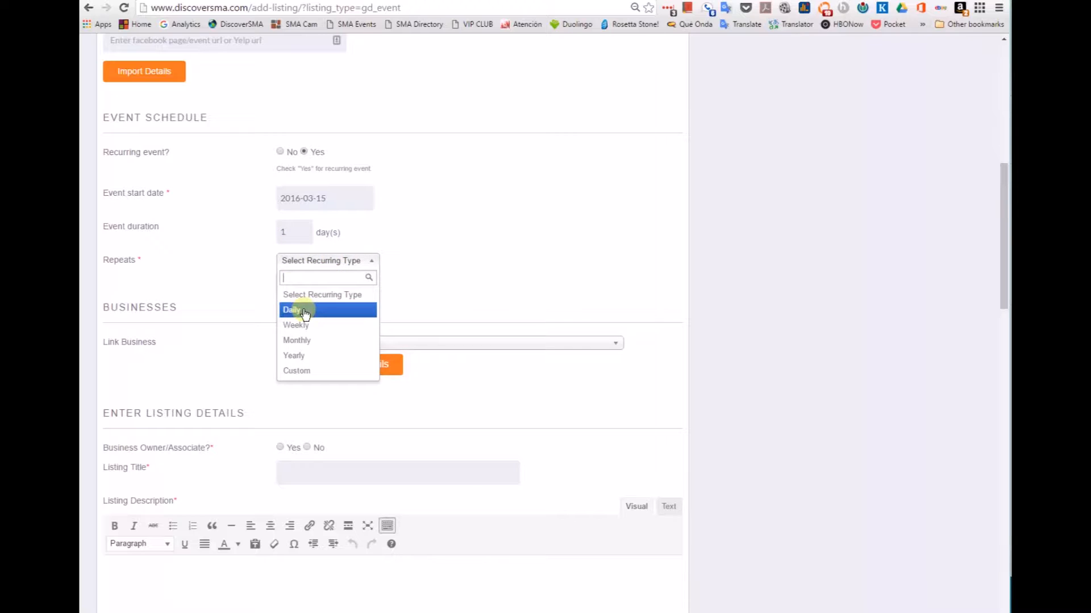
click(296, 371)
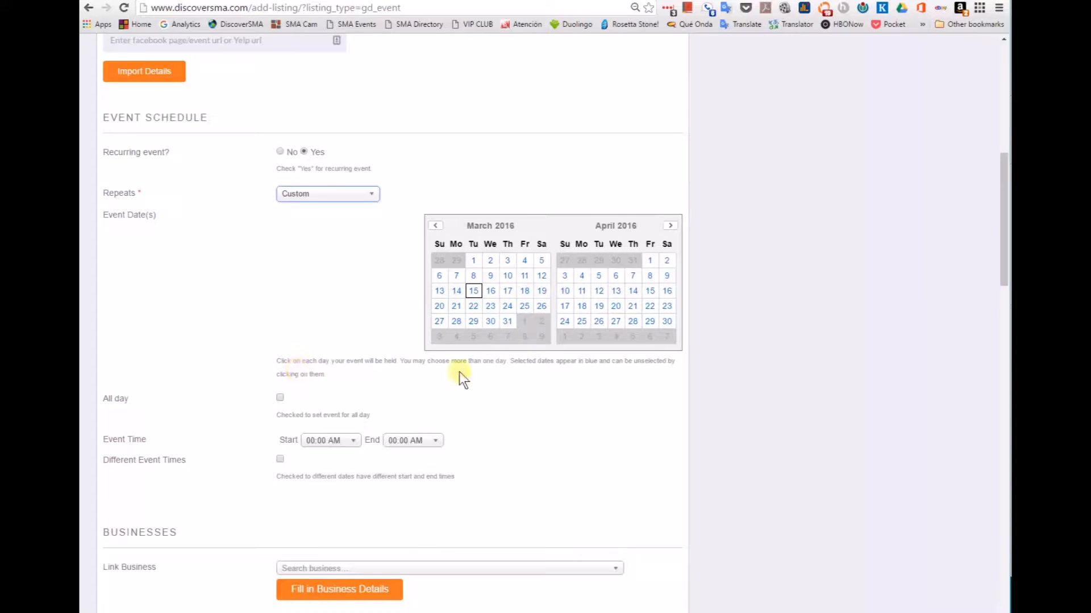
click(507, 291)
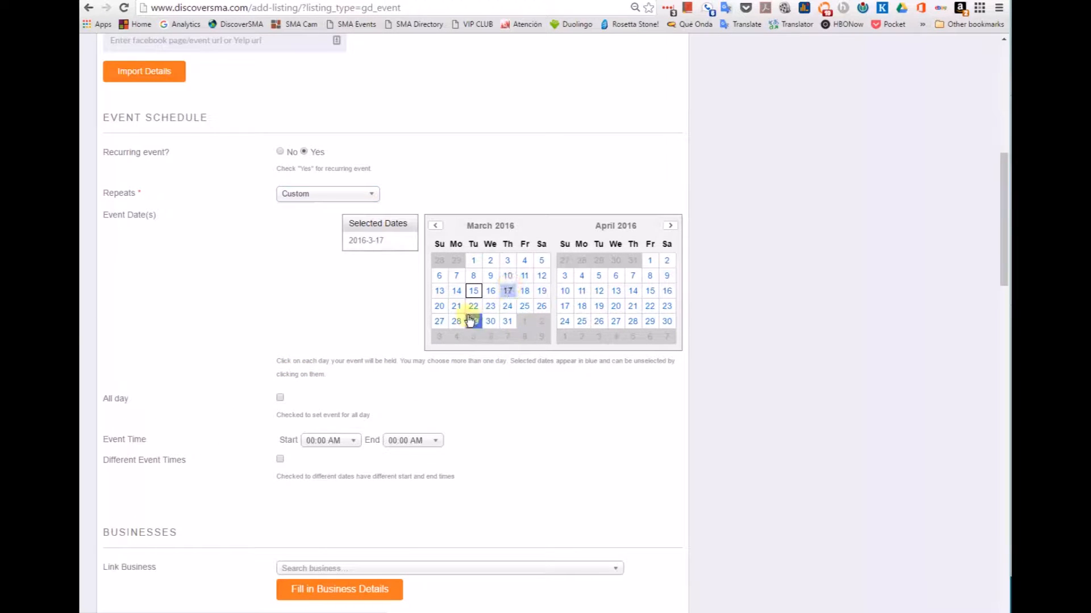
click(473, 306)
click(582, 290)
click(650, 308)
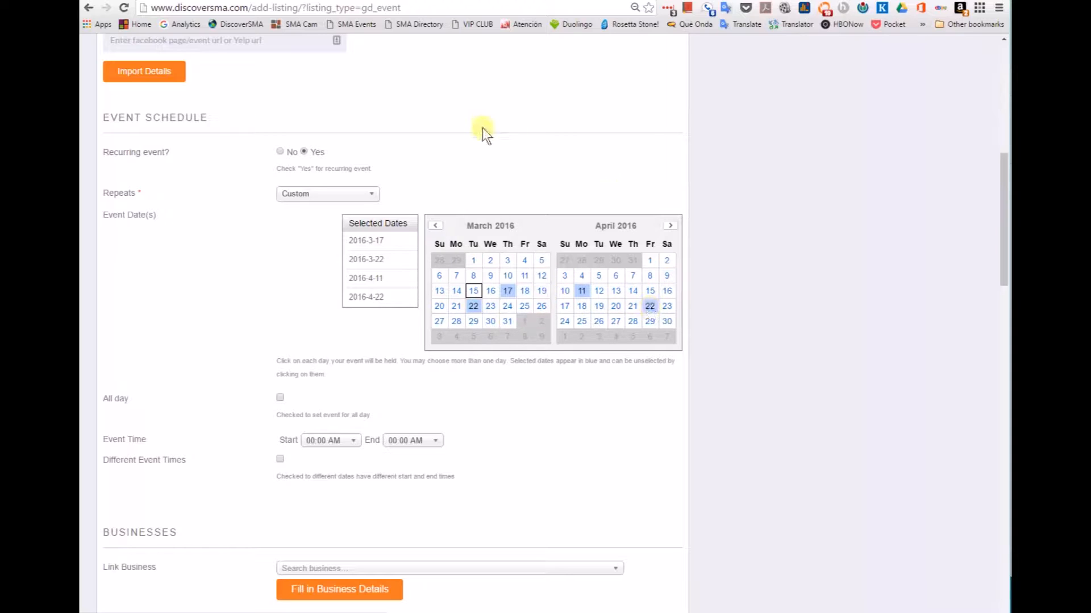
click(281, 151)
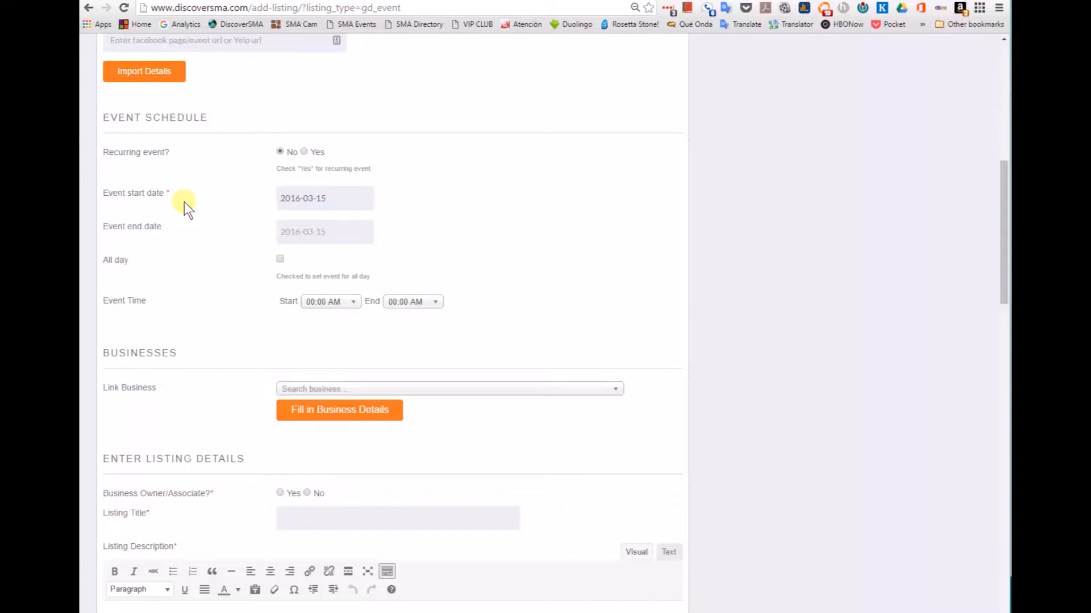
Step: Set the event start date to 2016-03-31 in the datepicker
click(337, 196)
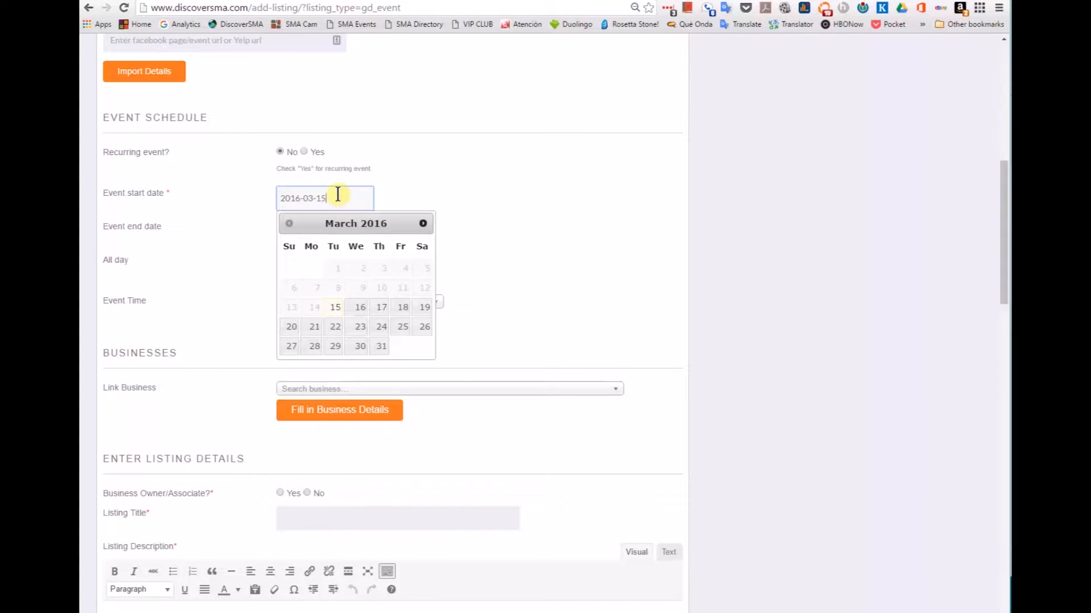
click(377, 348)
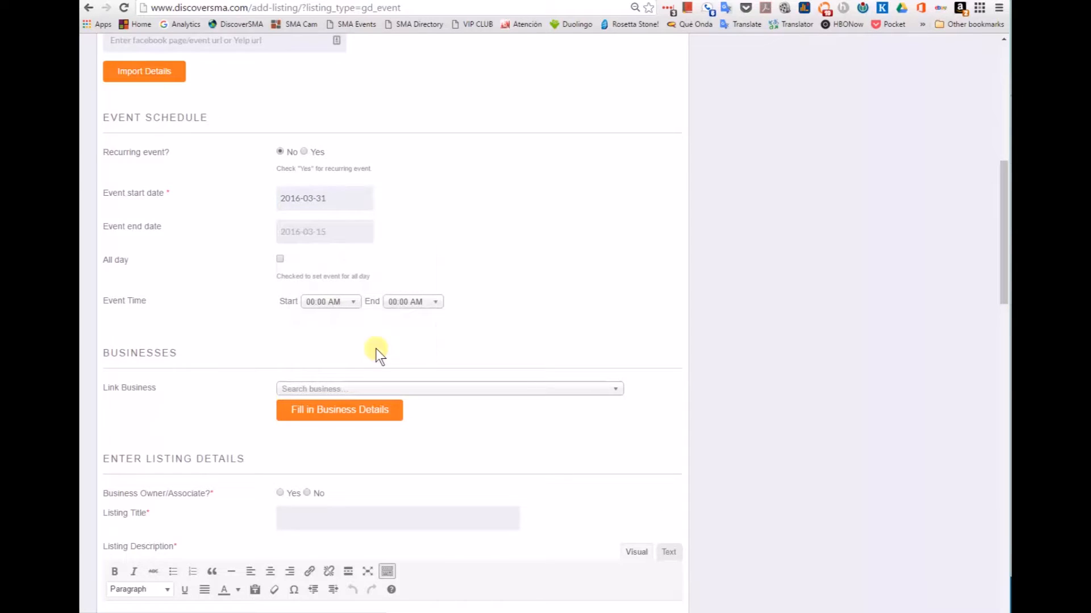
scroll(458, 233, down, 2)
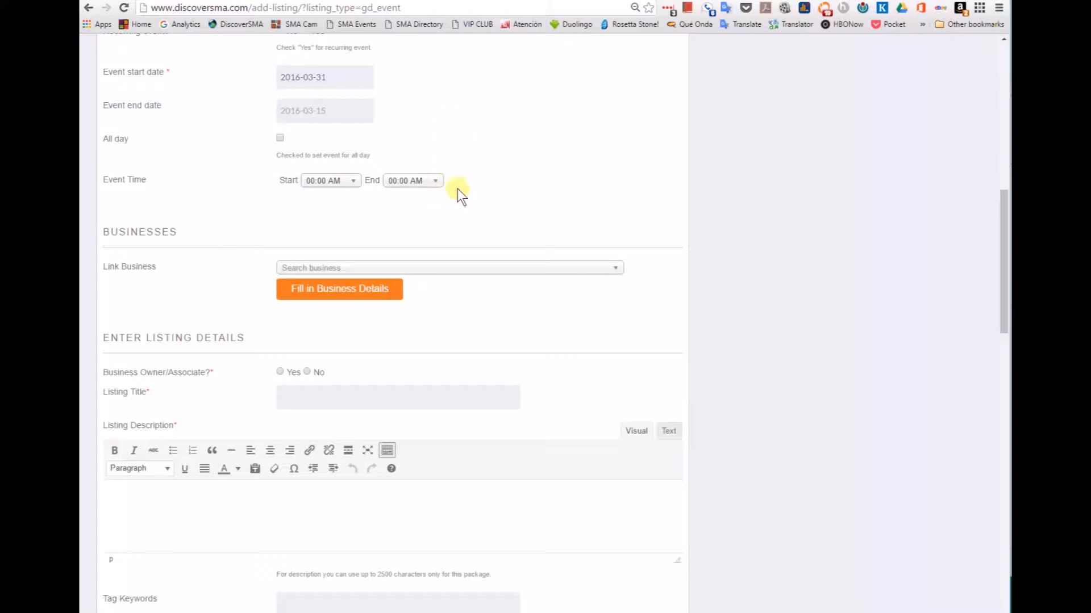
Step: Set the event to start at 10:00 AM and end at 12:00 PM
click(353, 182)
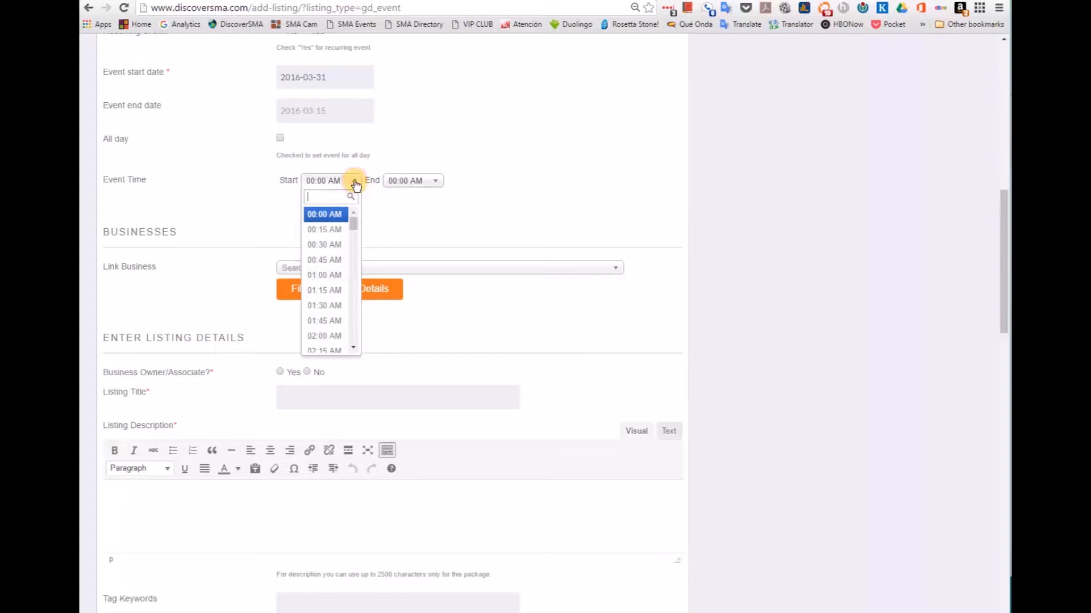
scroll(335, 250, down, 5)
scroll(322, 266, down, 4)
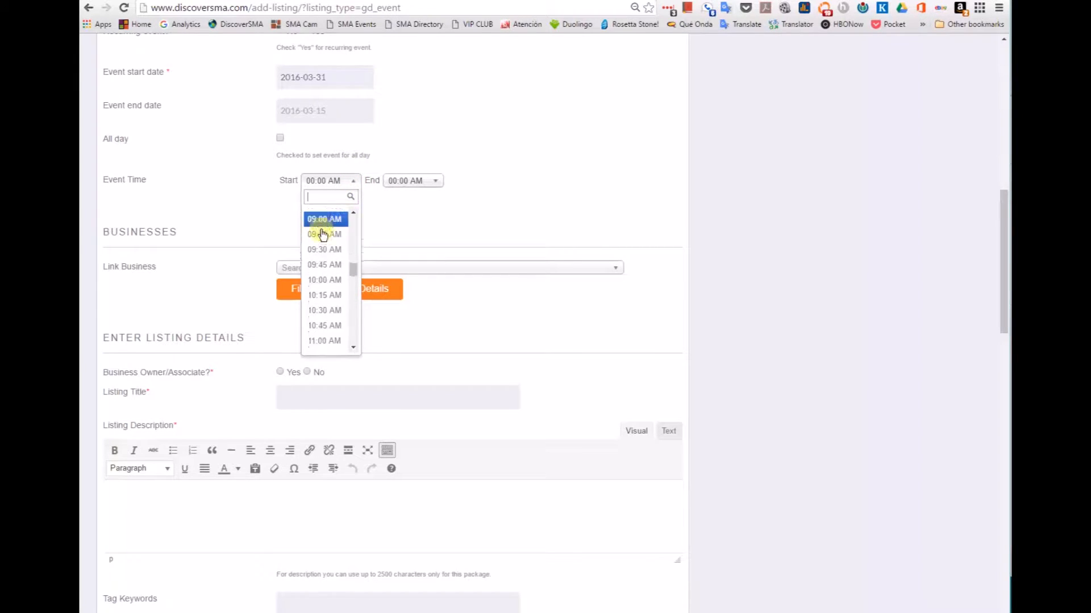
scroll(322, 234, down, 1)
click(327, 240)
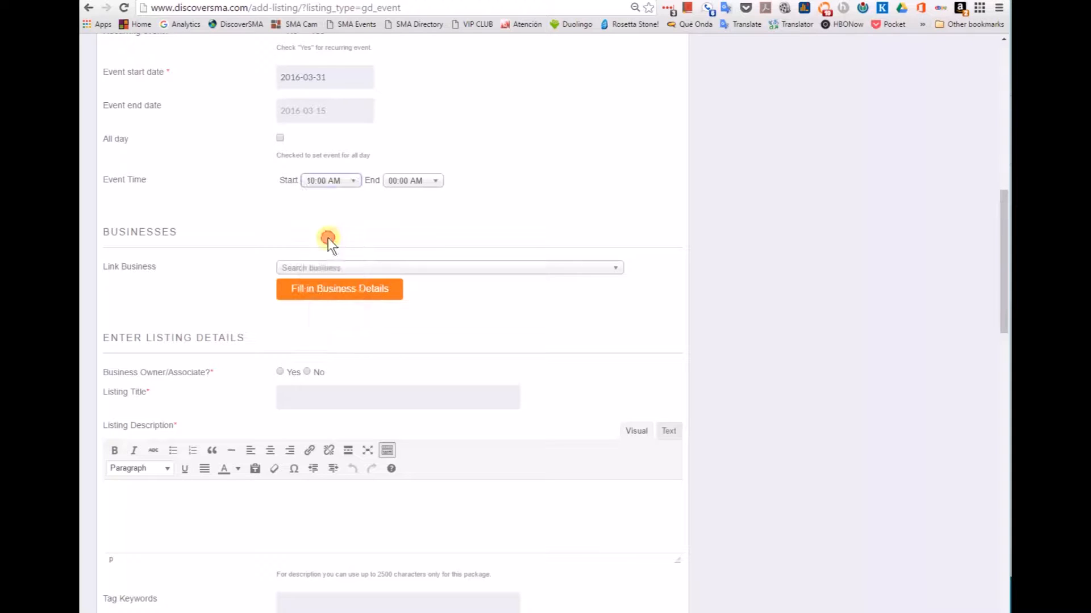
click(409, 181)
scroll(404, 268, down, 8)
scroll(404, 274, down, 6)
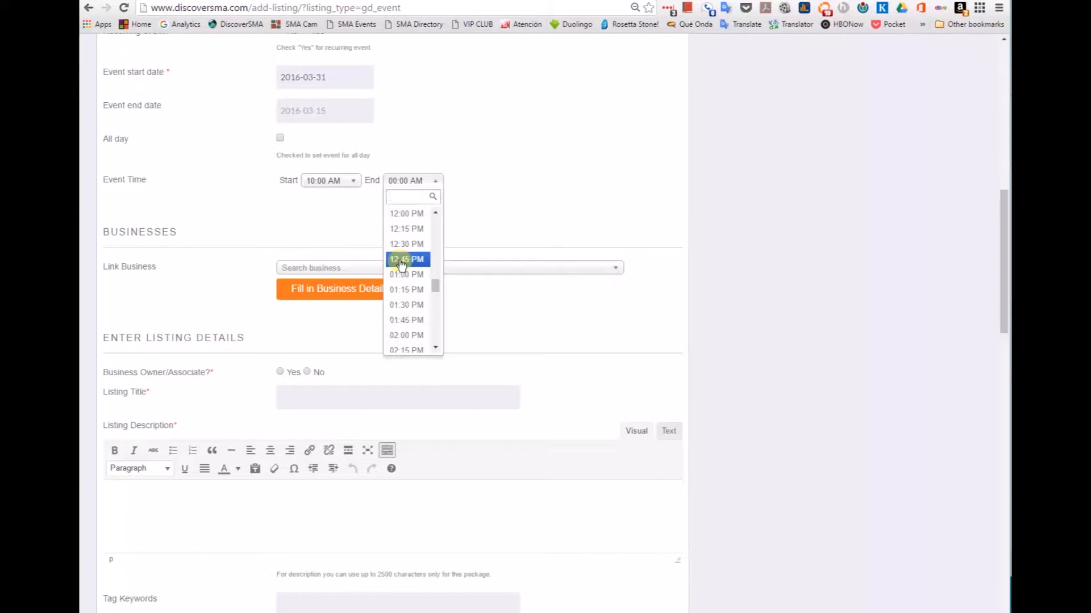
click(407, 212)
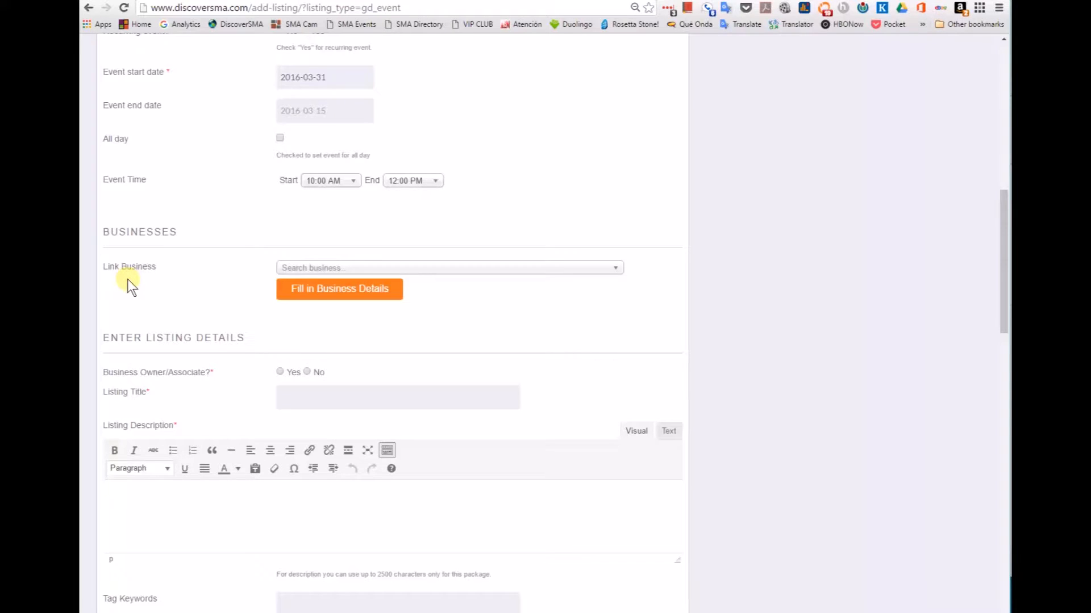
Step: Close the Link Business search without linking any business, then scroll down the form
click(340, 269)
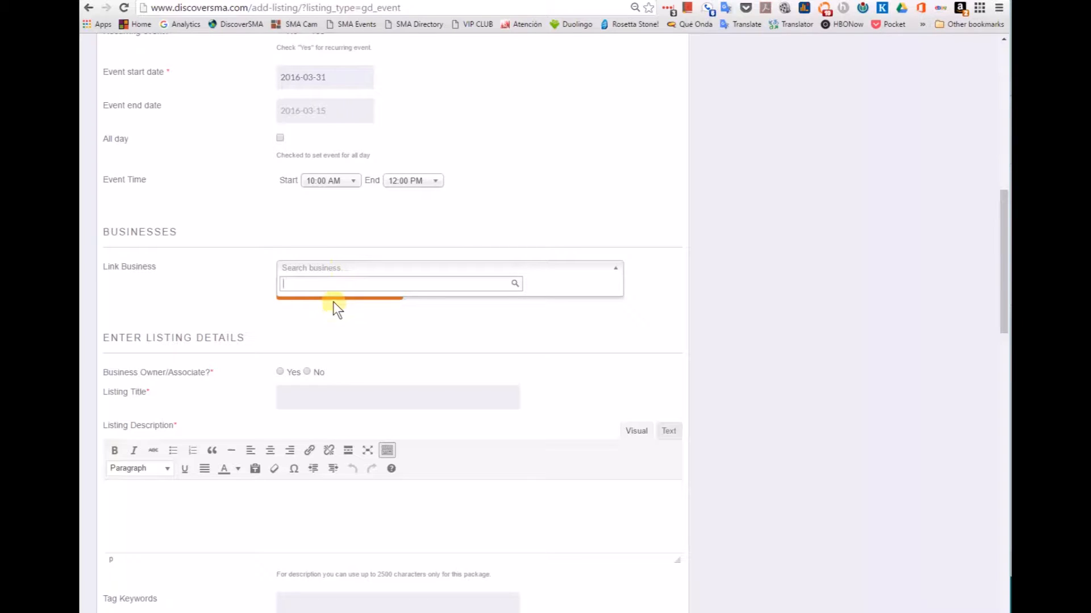
click(242, 284)
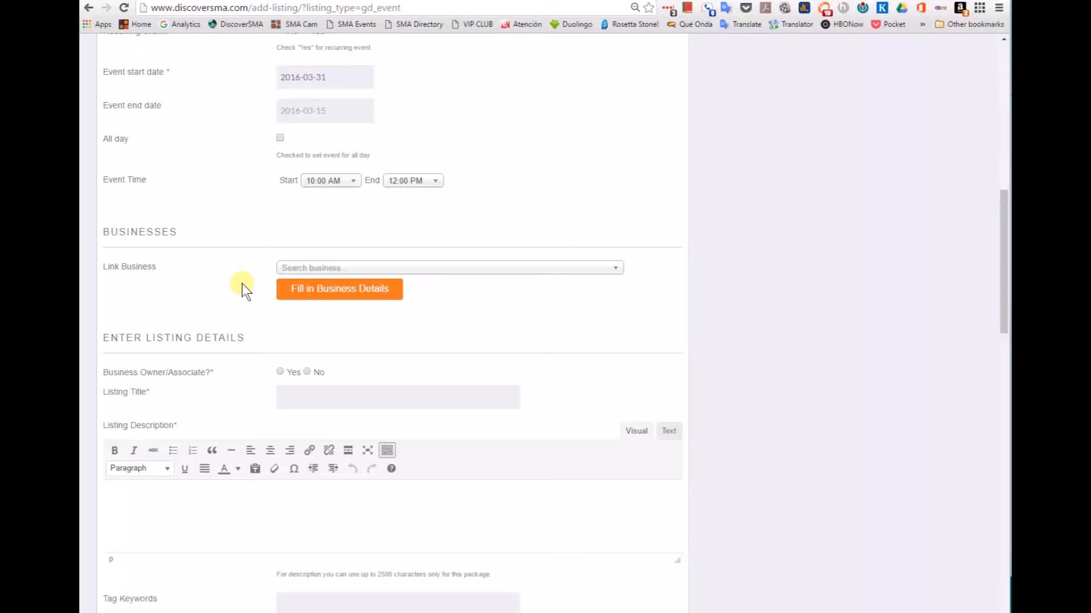
scroll(289, 320, down, 3)
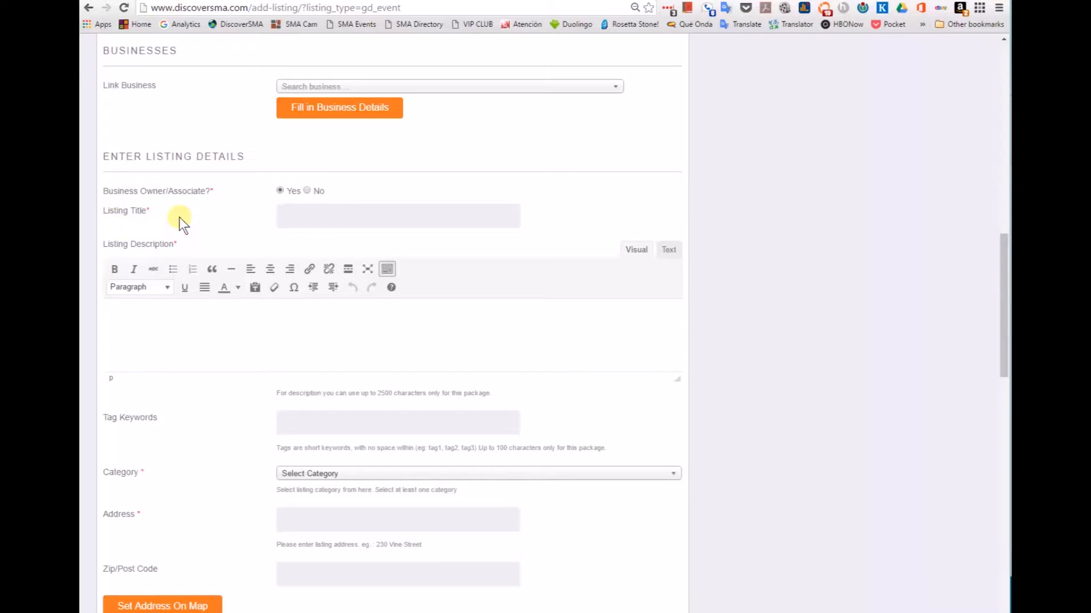
Step: Enter the title 'Art Opening' and begin the description 'This is an art opening for'
click(316, 215)
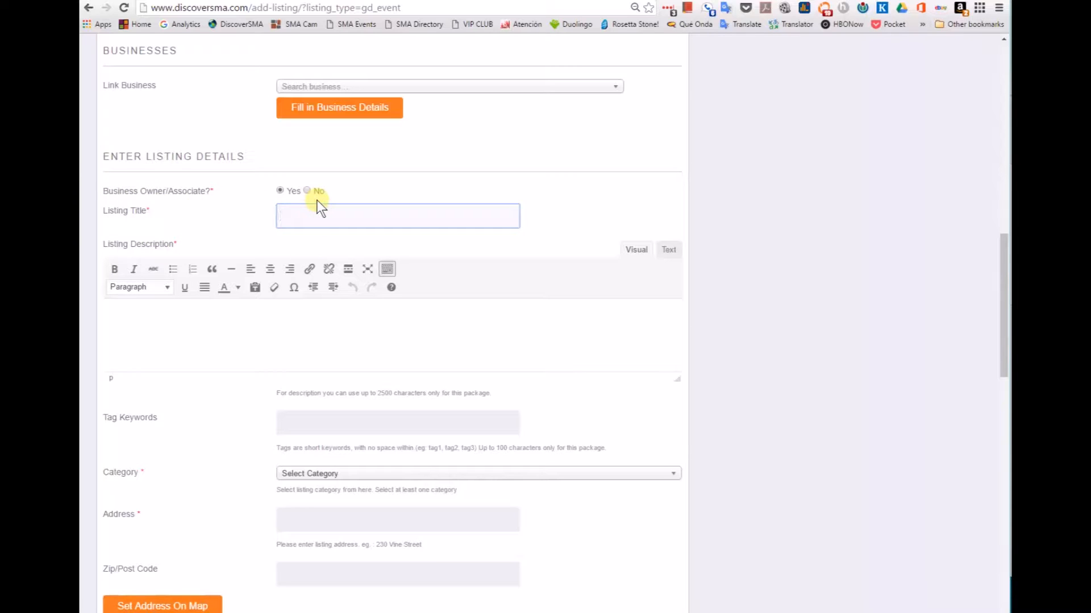
text(Art Opening)
click(156, 321)
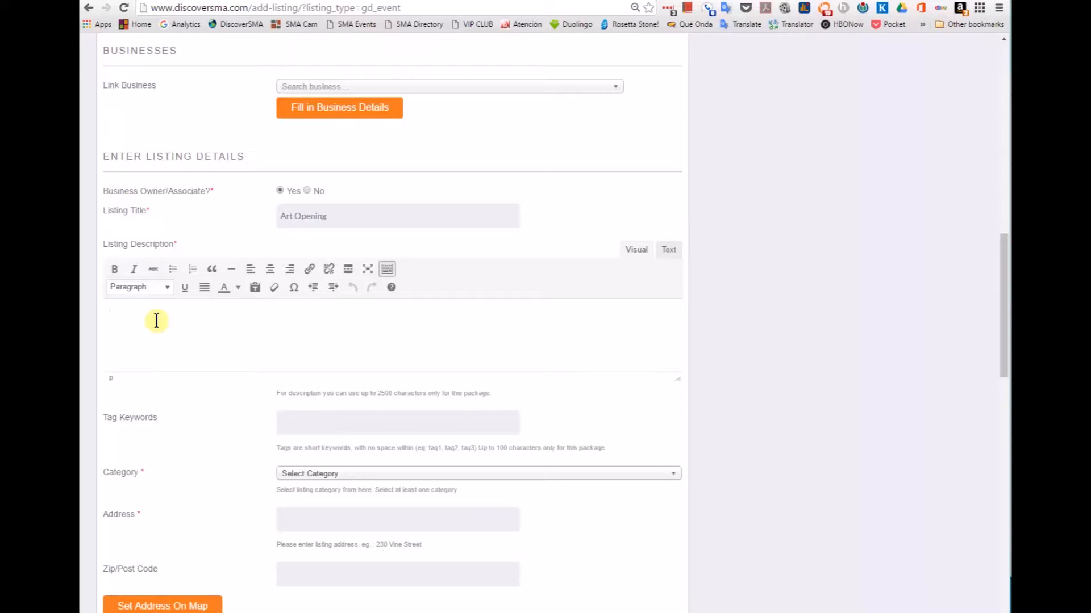
text(This is an art opening fo)
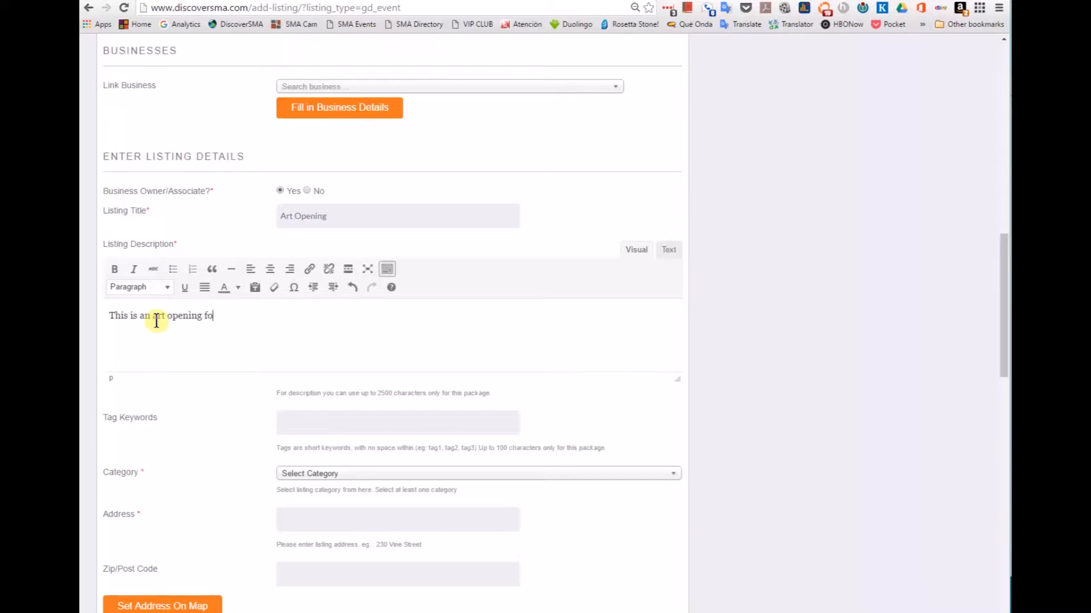
text(r ......)
Step: Complete the description 'This is an art opening for ......' and scroll toward Tag Keywords
scroll(164, 327, down, 1)
scroll(164, 329, down, 5)
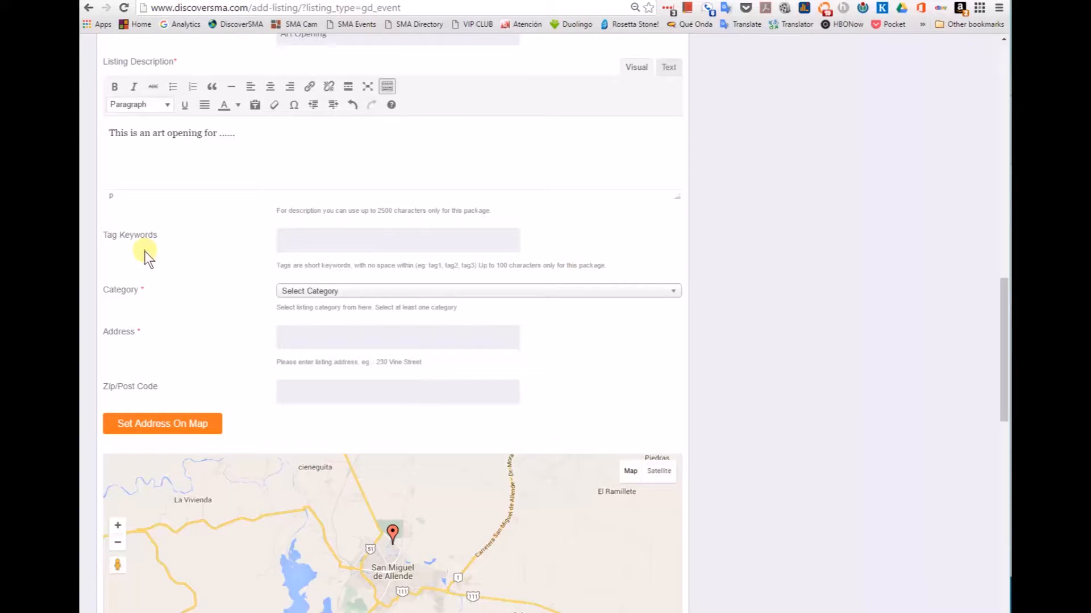
Step: Enter 'painting, special' in the Tag Keywords field
click(305, 242)
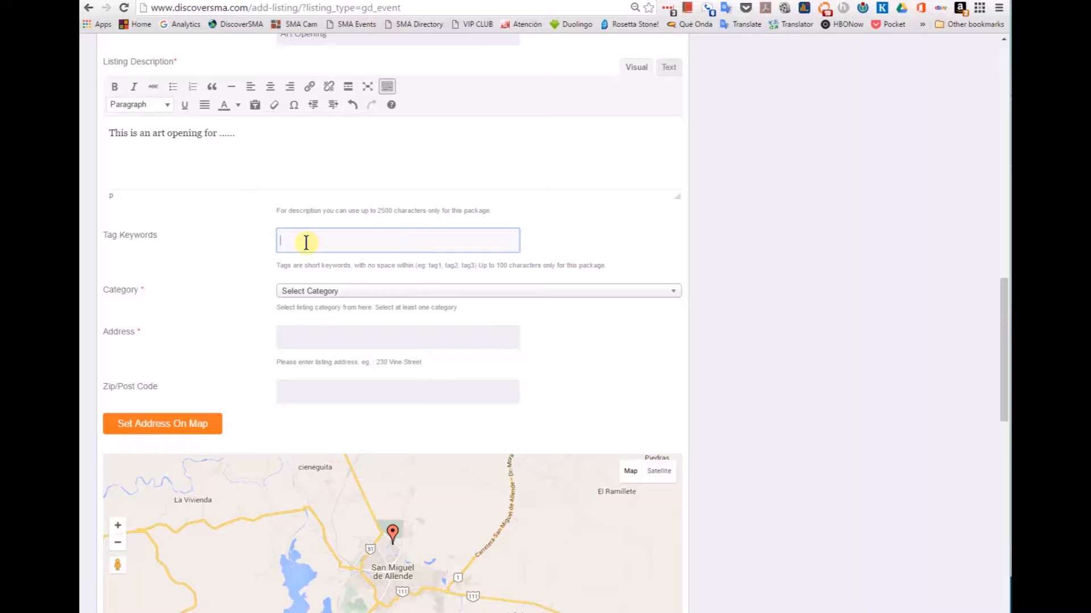
text(painting)
text(, special)
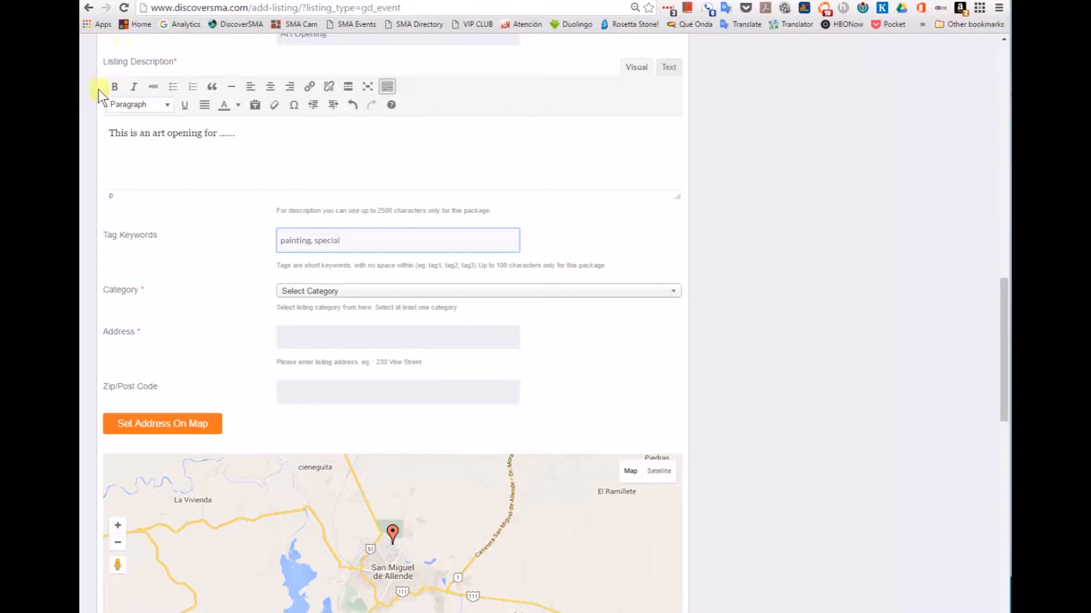
scroll(201, 142, down, 3)
scroll(201, 142, down, 1)
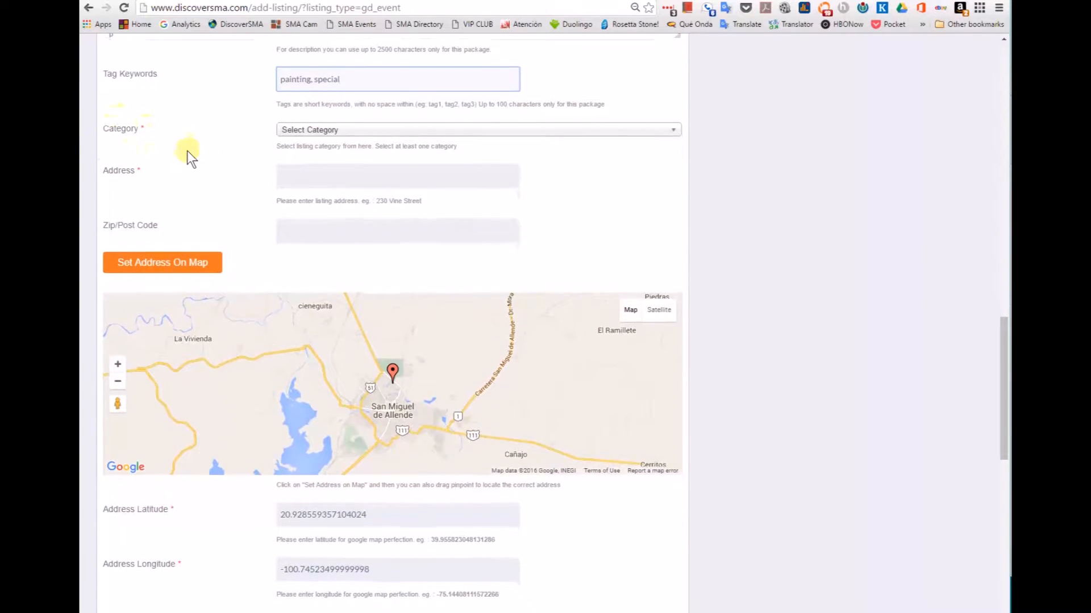
Step: Choose categories All Events, Art Events, and the Openings and Exhibits subcategory
click(341, 134)
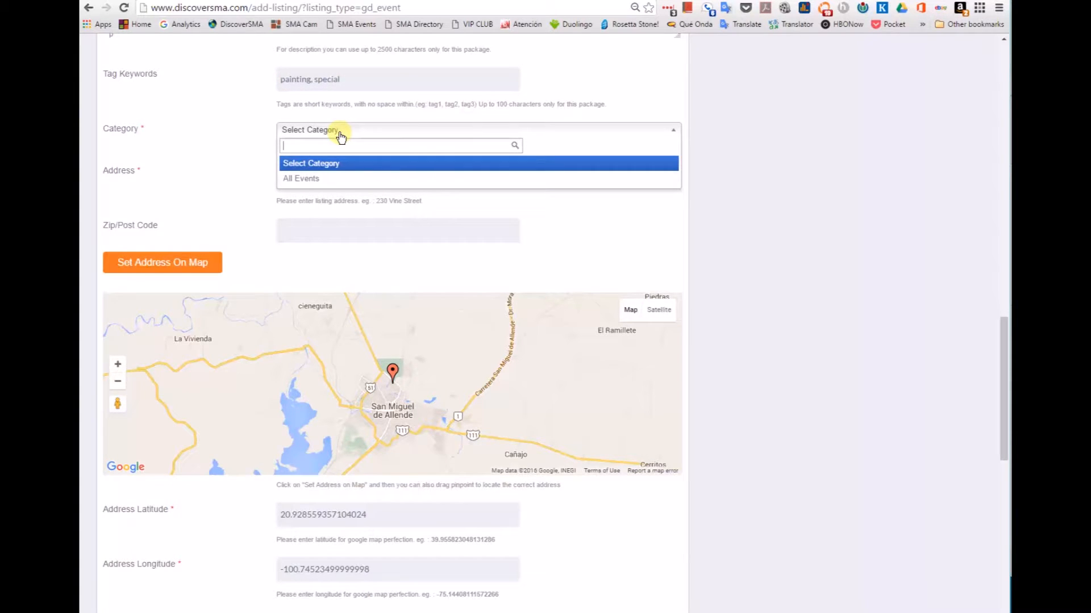
click(302, 178)
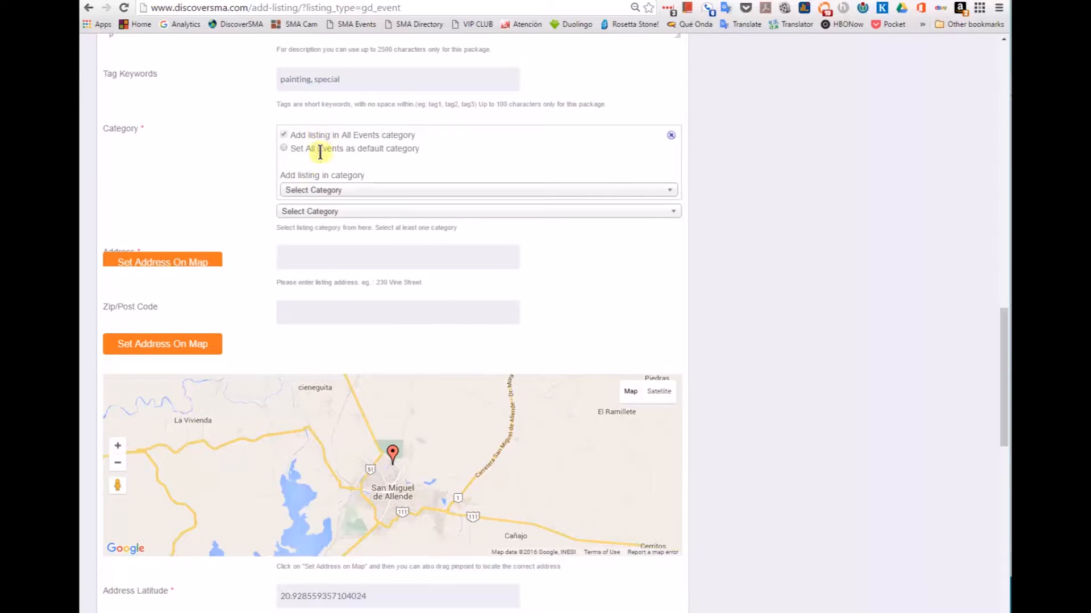
click(330, 192)
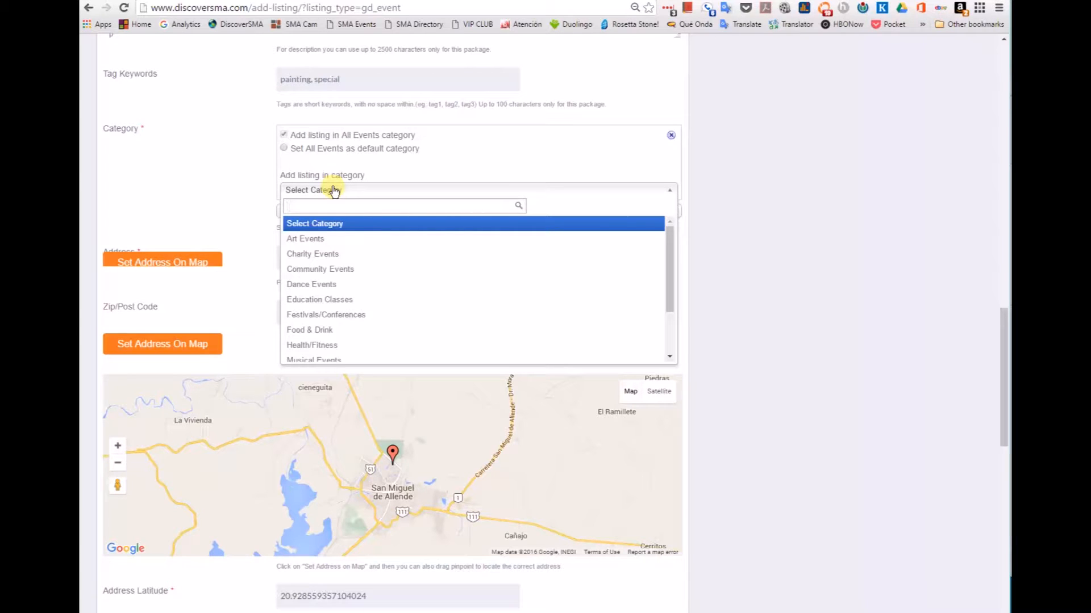
scroll(334, 262, down, 3)
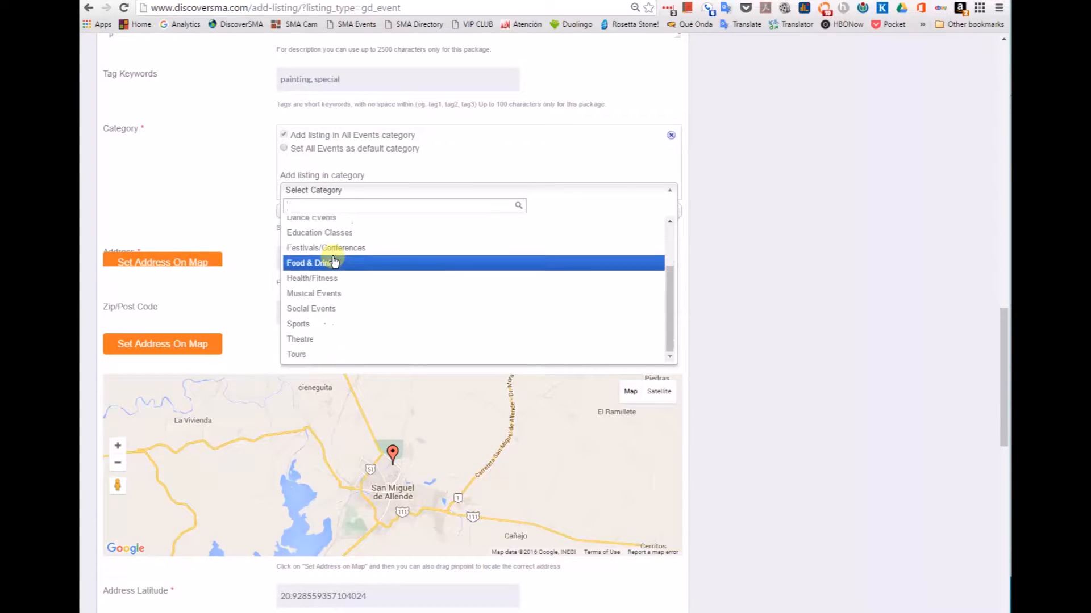
scroll(334, 262, up, 5)
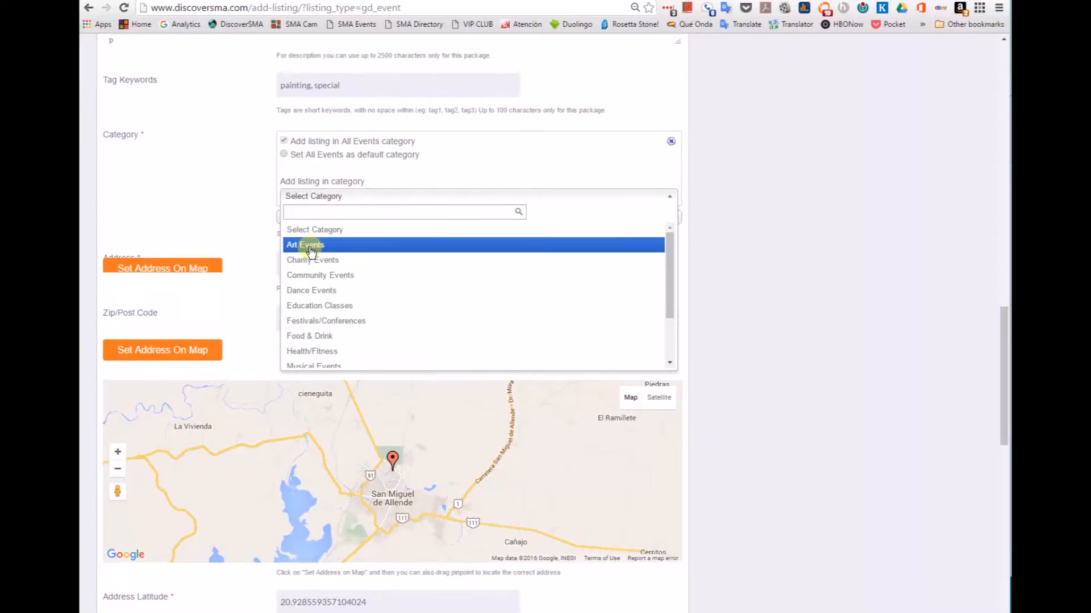
click(310, 247)
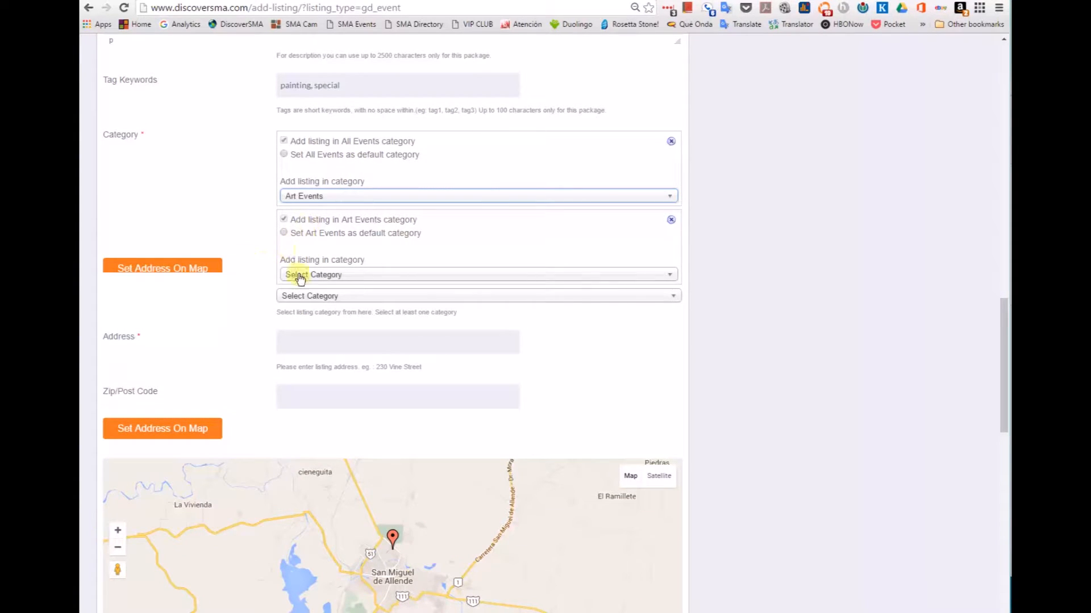
click(321, 275)
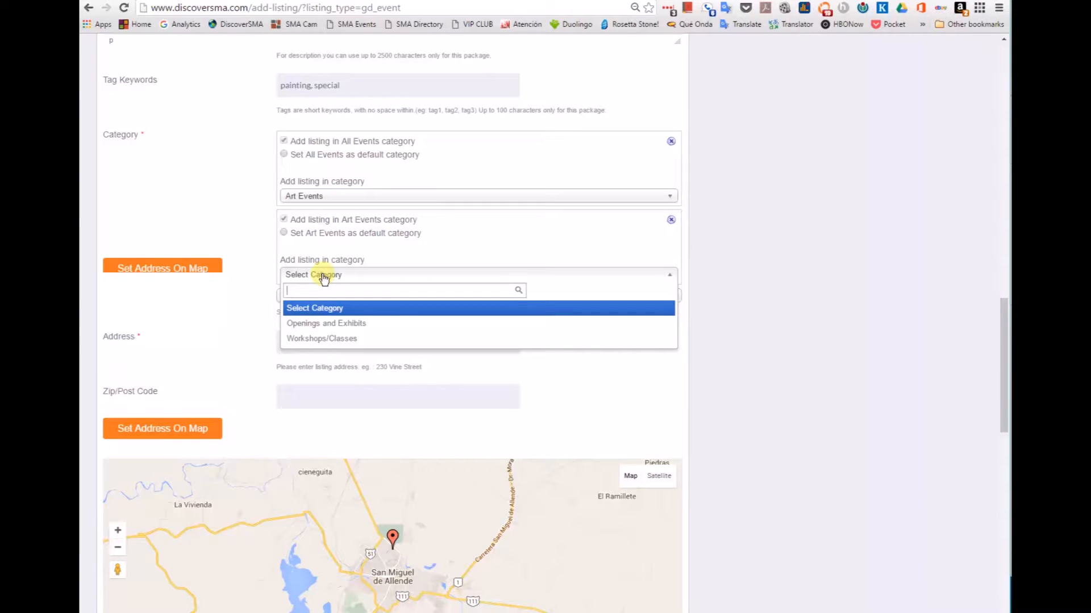
click(311, 328)
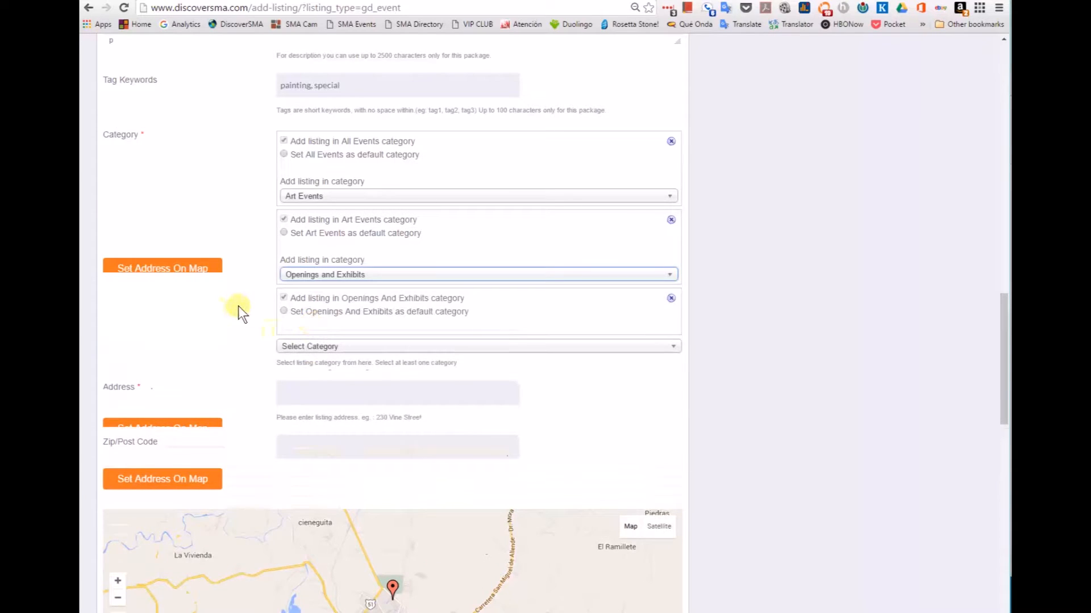
scroll(237, 304, down, 1)
scroll(237, 302, down, 3)
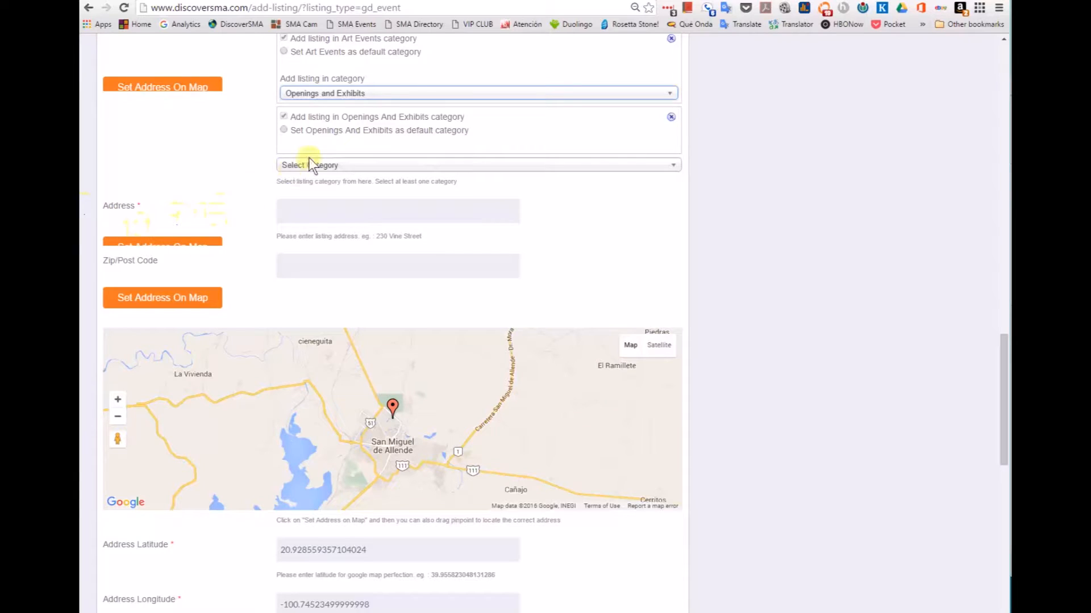
click(304, 213)
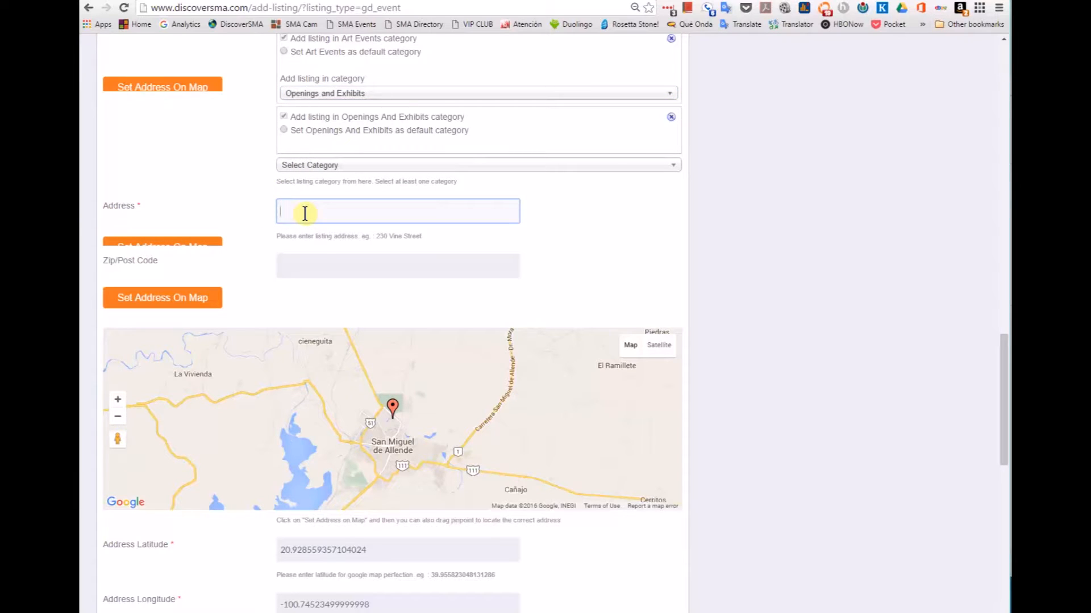
text(San M)
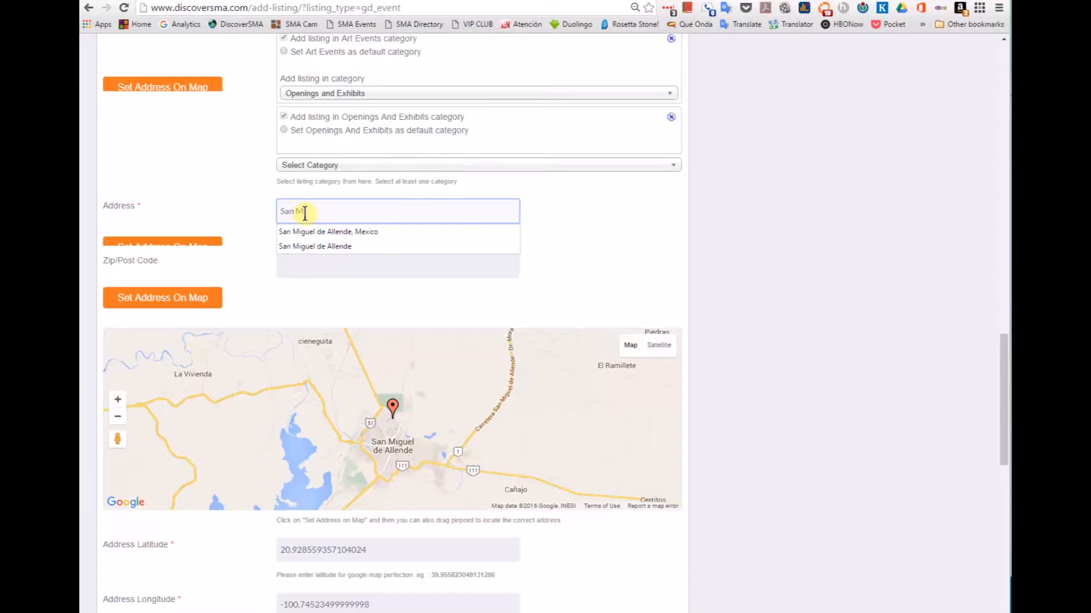
key(BackSpace)
key(BackSpace)
key(BackSpace)
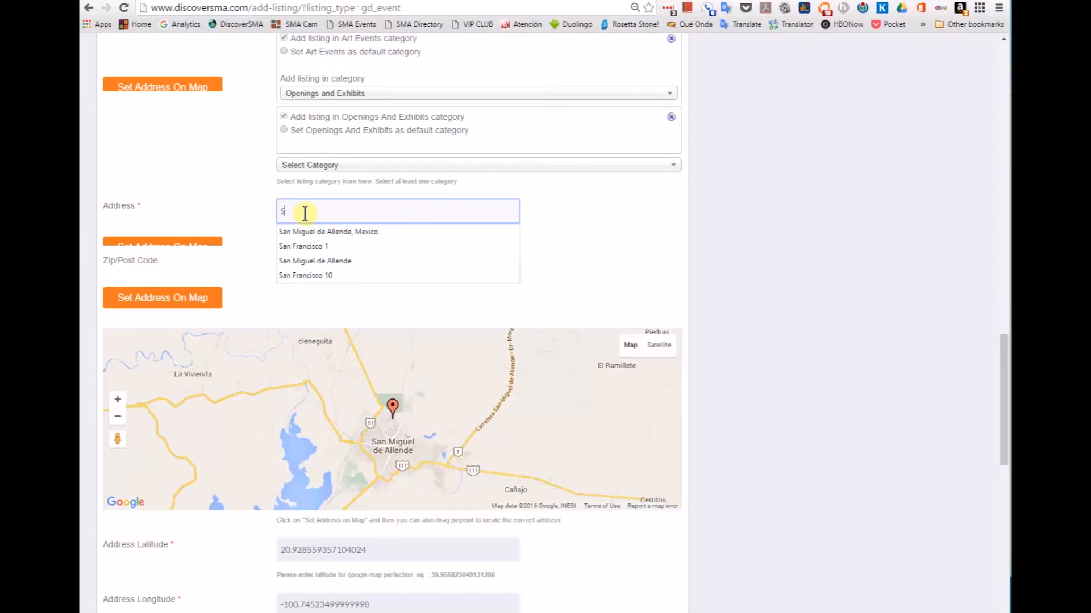
key(Tab)
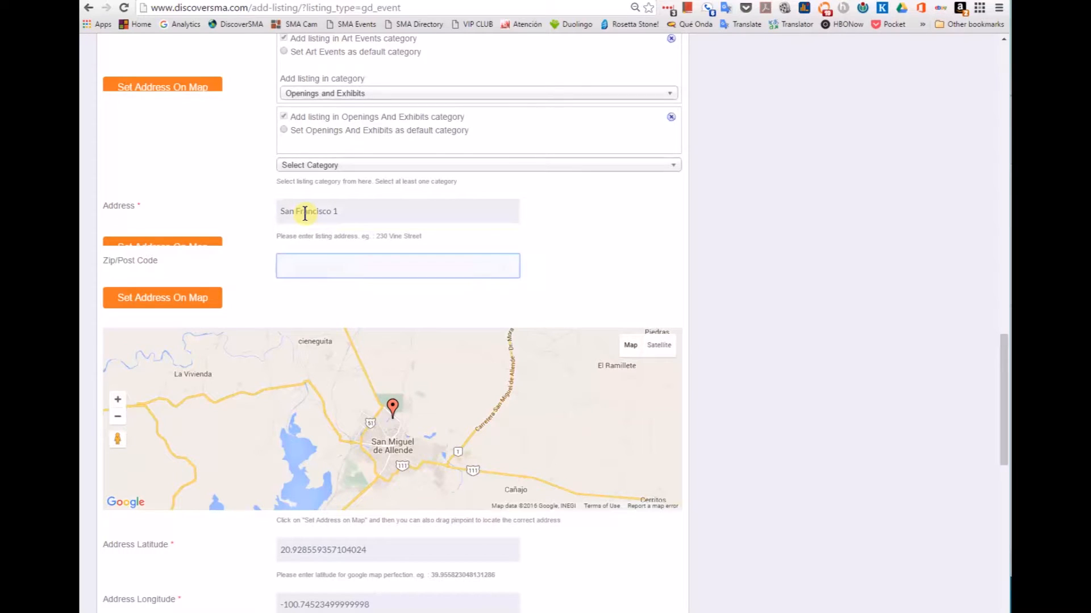
text(37700)
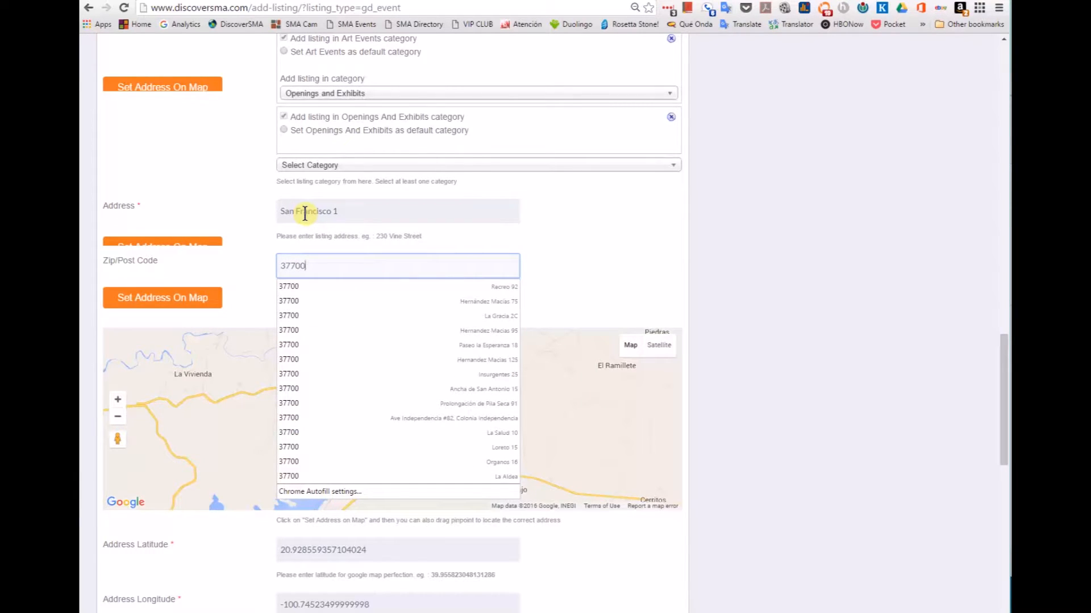
click(251, 267)
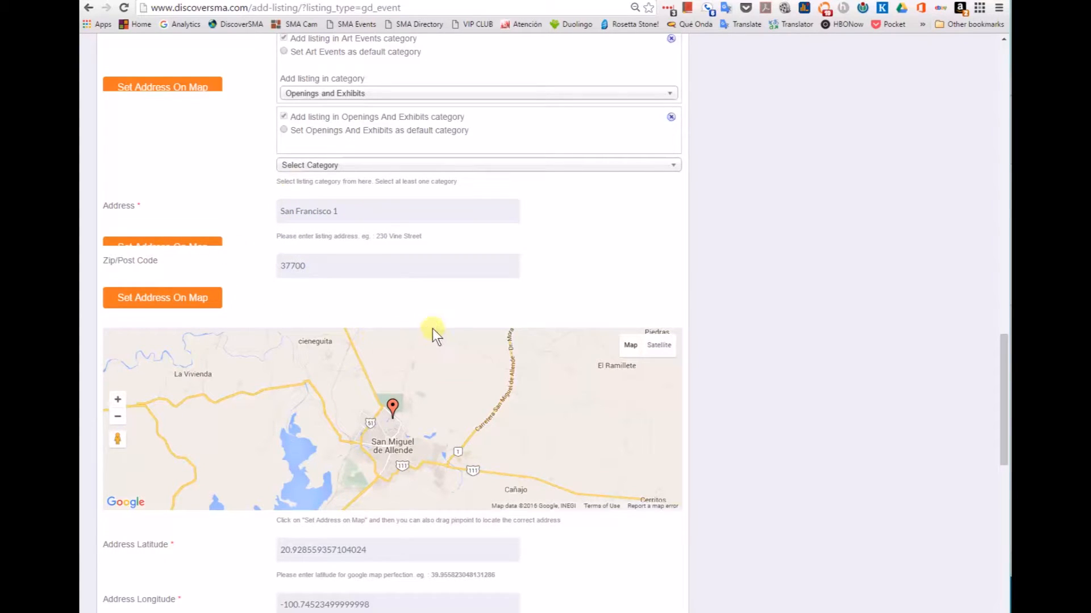
Step: Pin the address on the map at 20.9144333, -100.74316140000002 and zoom to street level
click(163, 306)
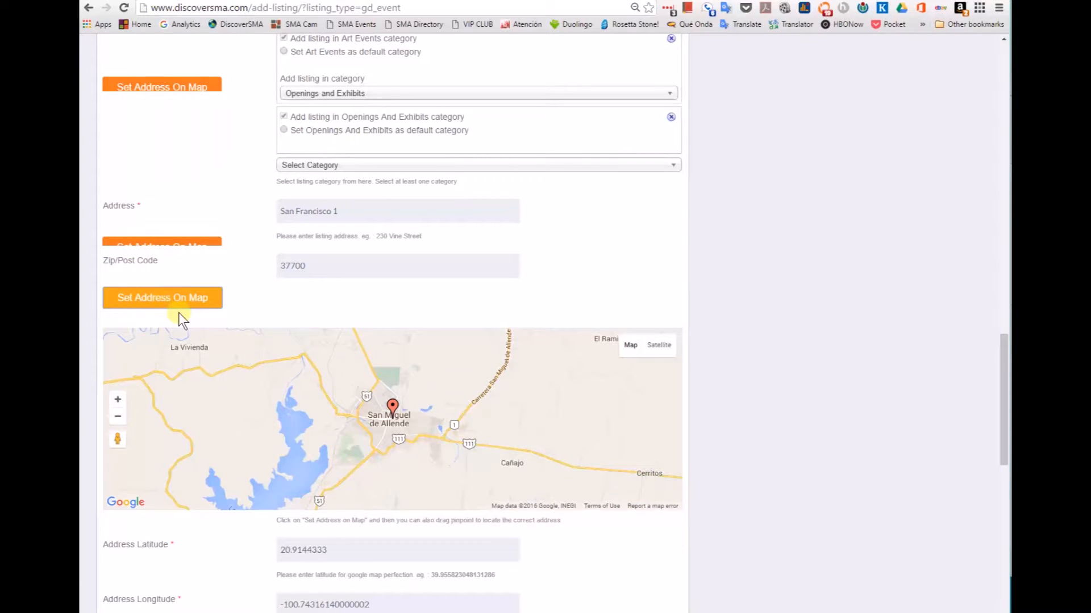
click(117, 400)
click(117, 401)
click(117, 401)
click(117, 401)
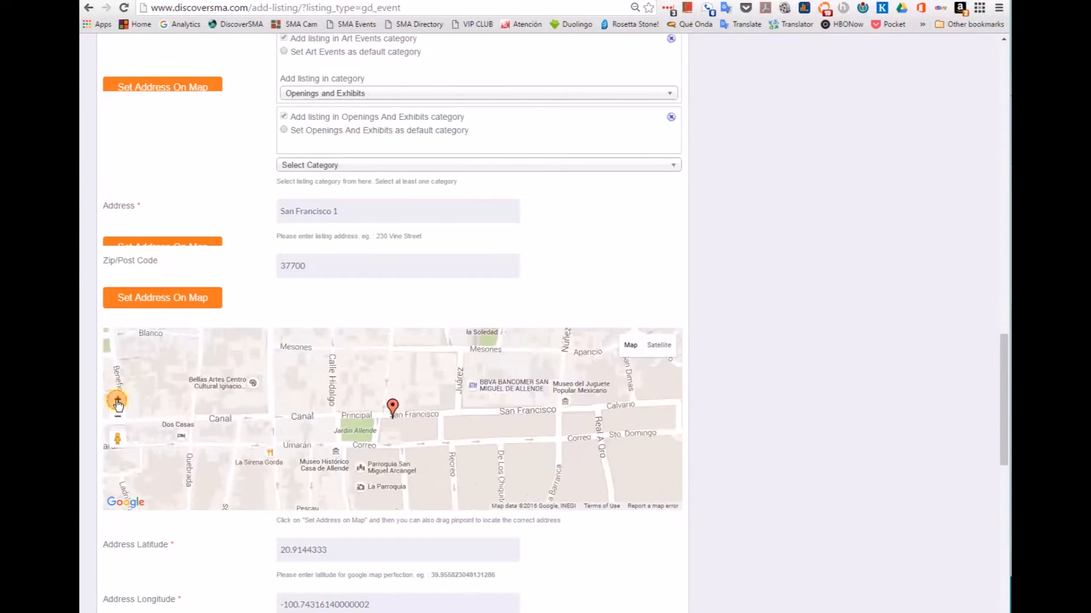
click(117, 401)
click(118, 401)
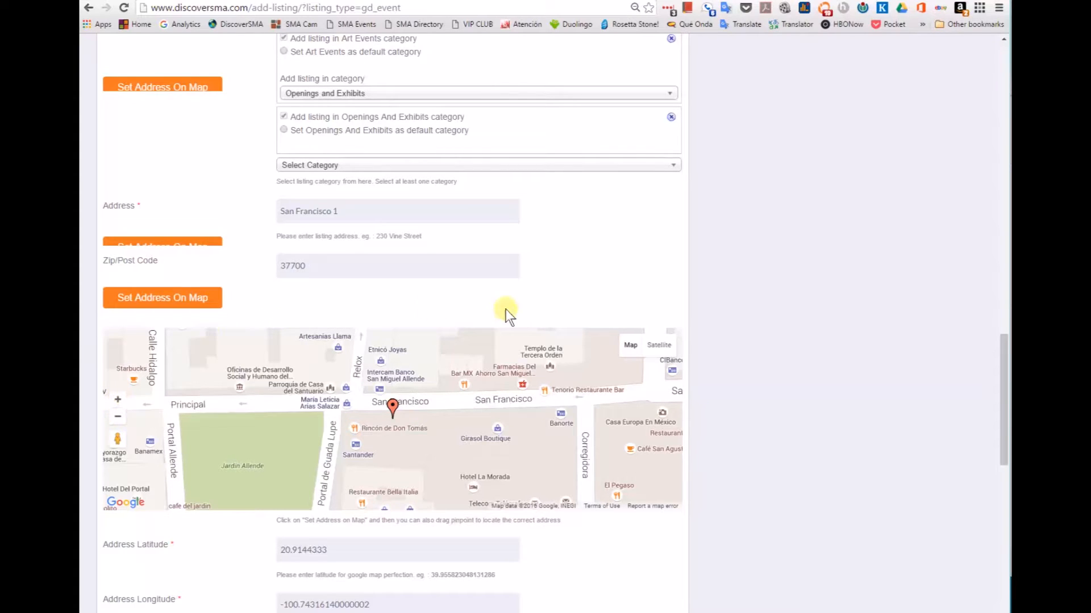
scroll(688, 285, down, 4)
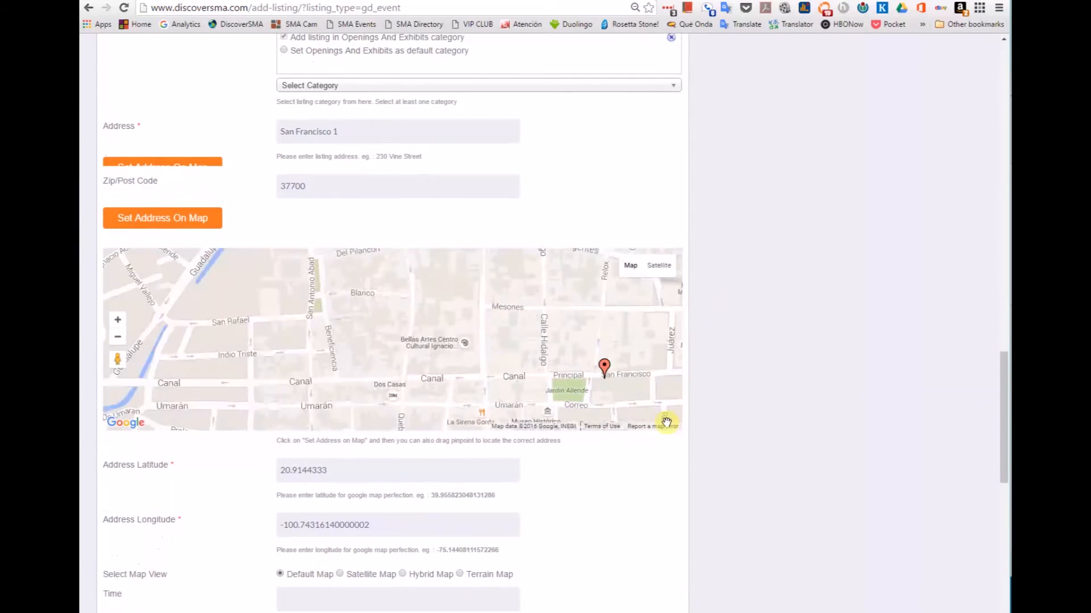
scroll(576, 443, down, 5)
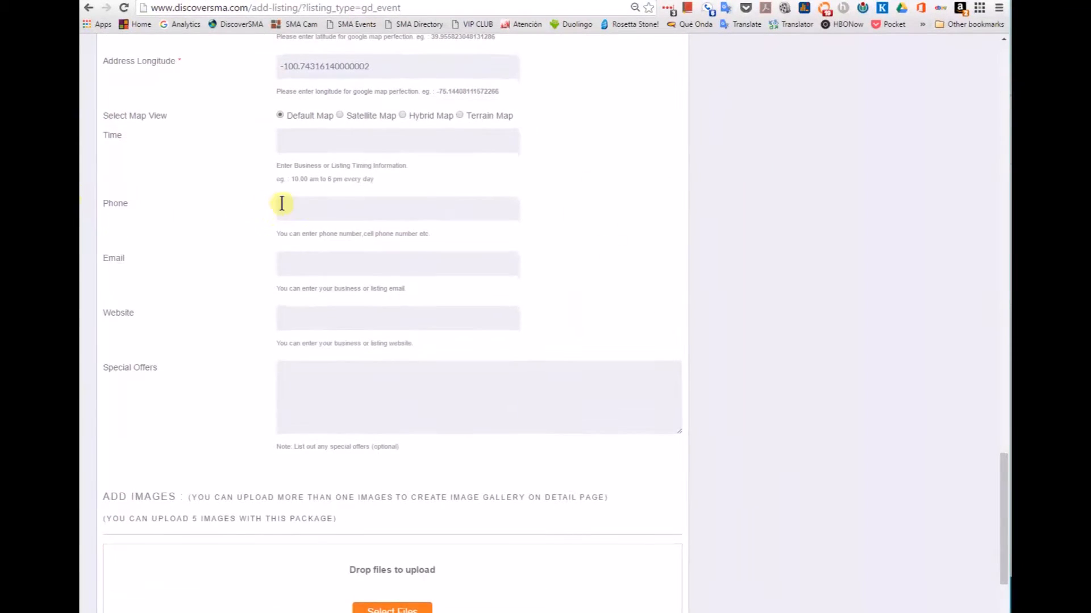
Step: Enter the contact phone number and accept the suggested contact e-mail address
click(296, 209)
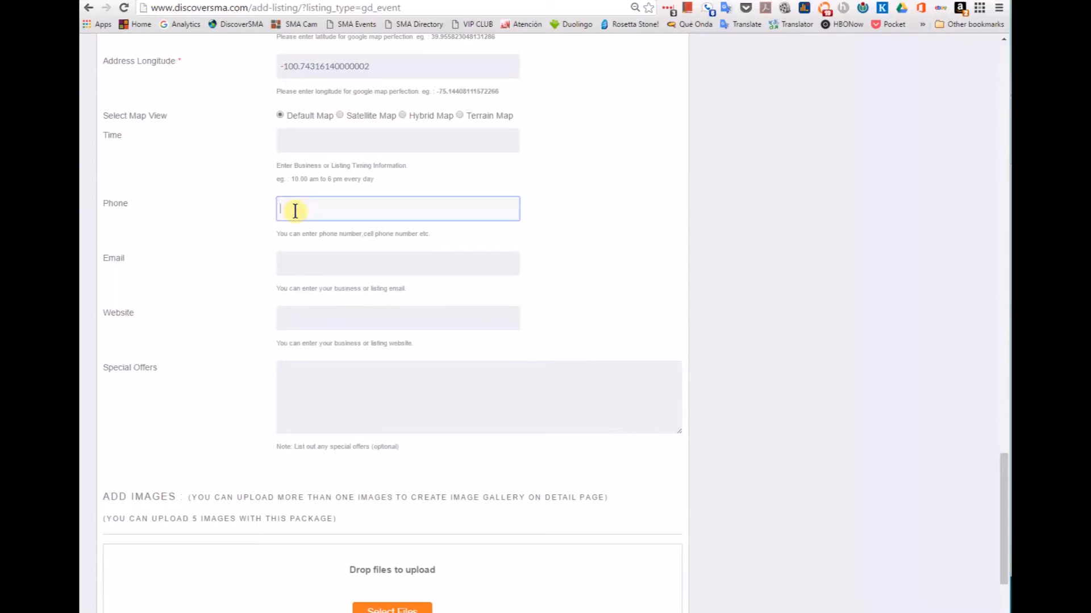
text(415)
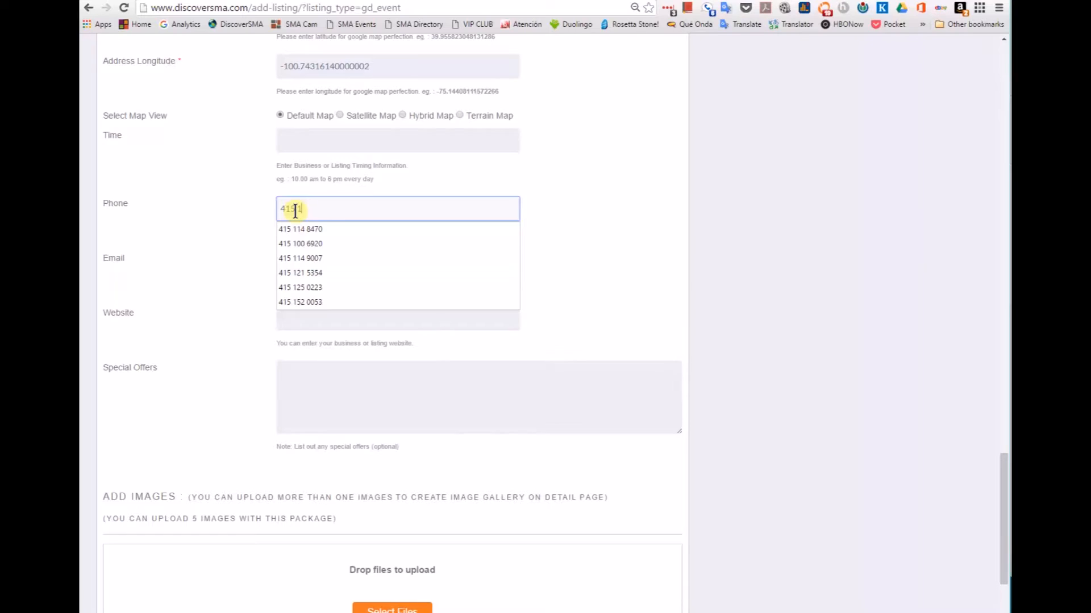
text(-111-1111)
key(Tab)
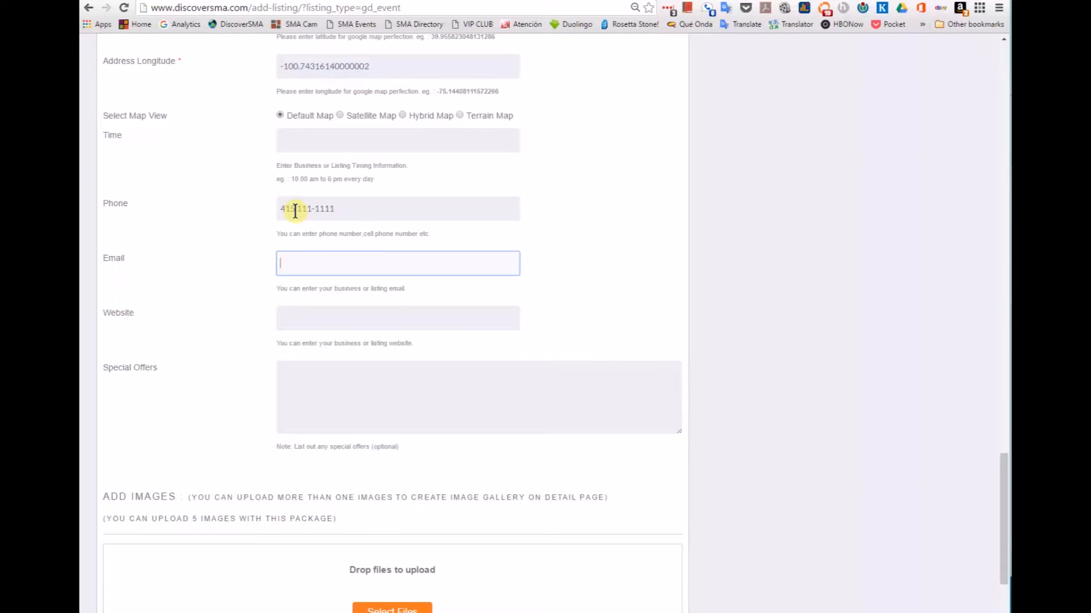
text(info)
key(Down)
key(Return)
key(Tab)
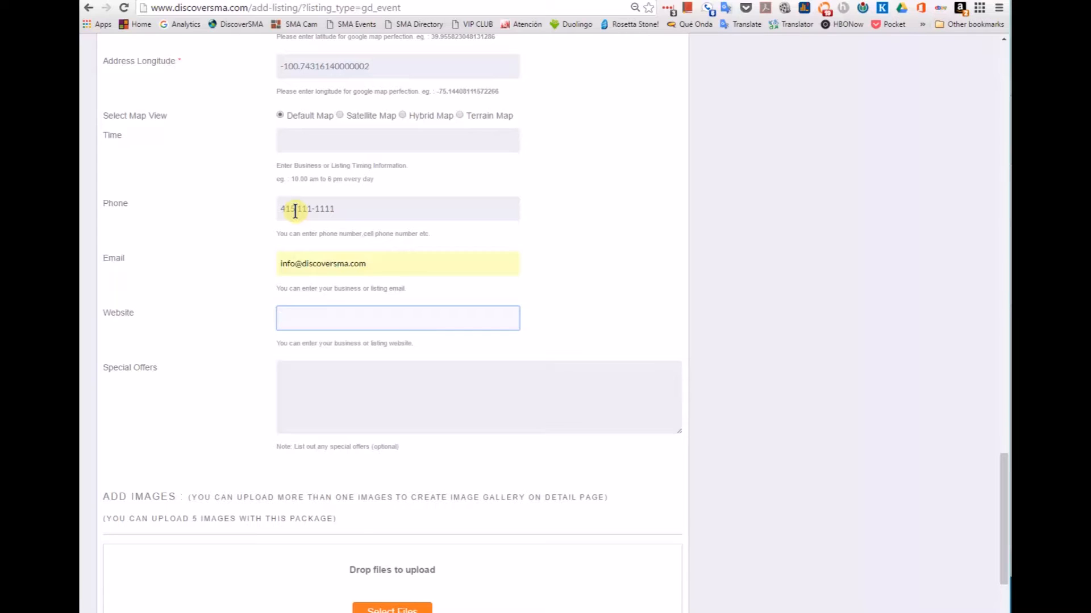
text(http)
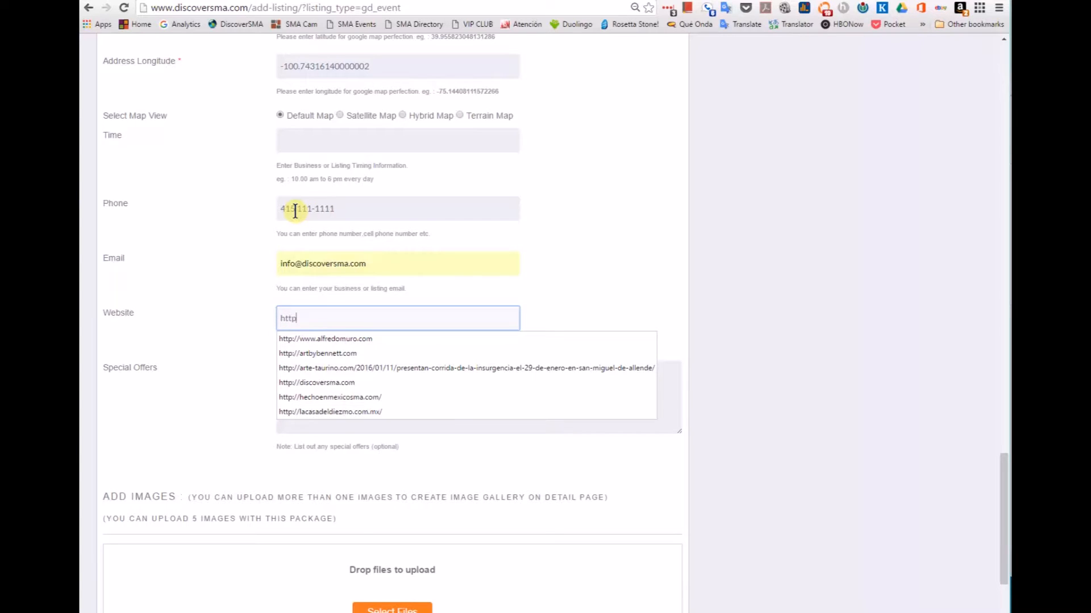
text(://dis)
key(Down)
key(Return)
key(Tab)
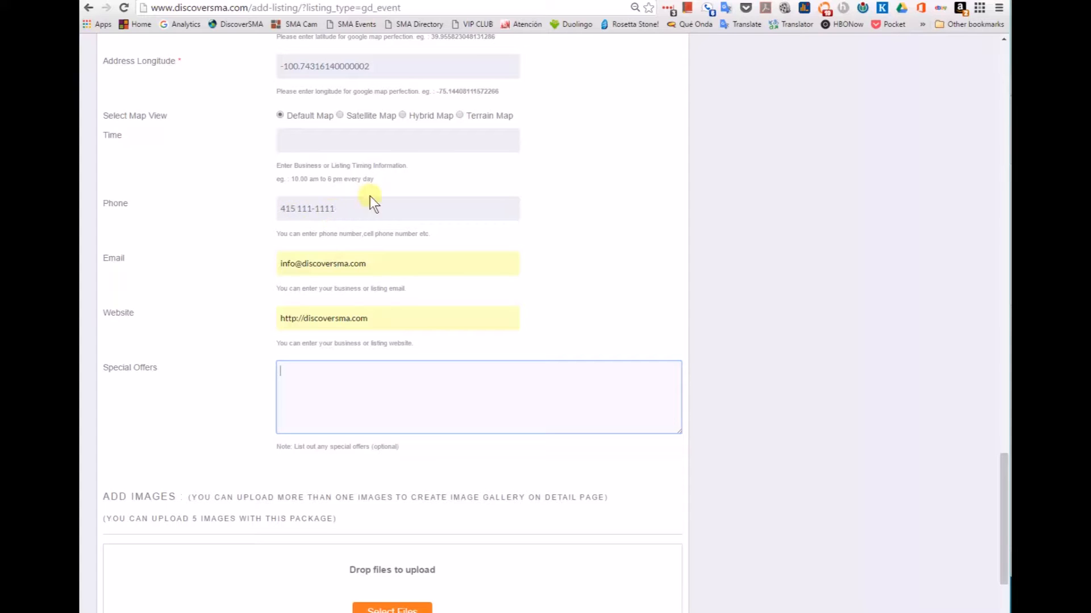
scroll(679, 171, down, 1)
scroll(681, 199, down, 3)
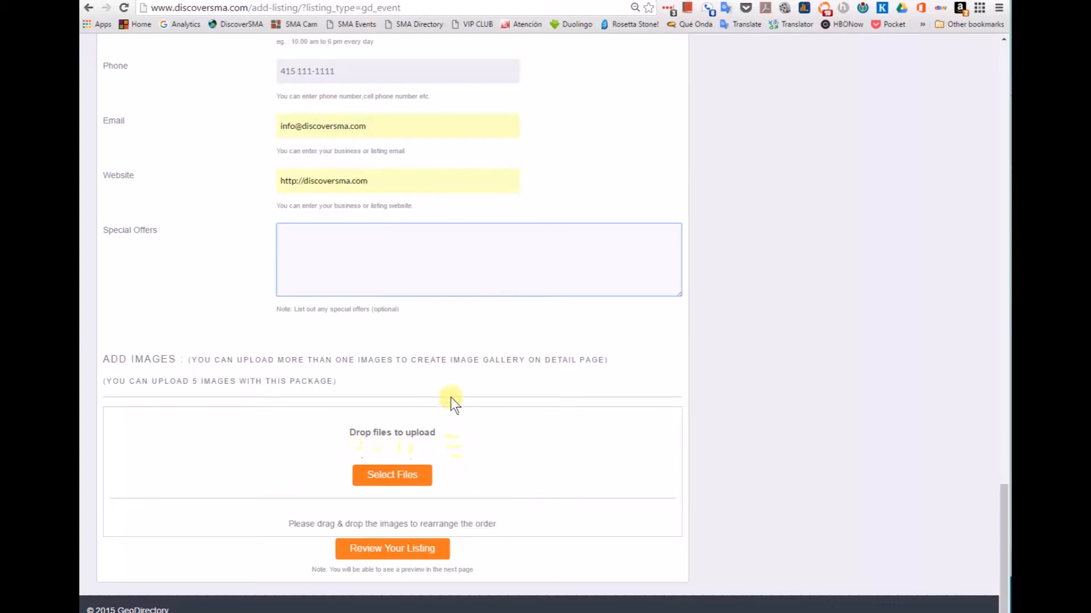
Step: Upload 2016-03-15_06h05_40.jpg as the listing's gallery image
click(391, 476)
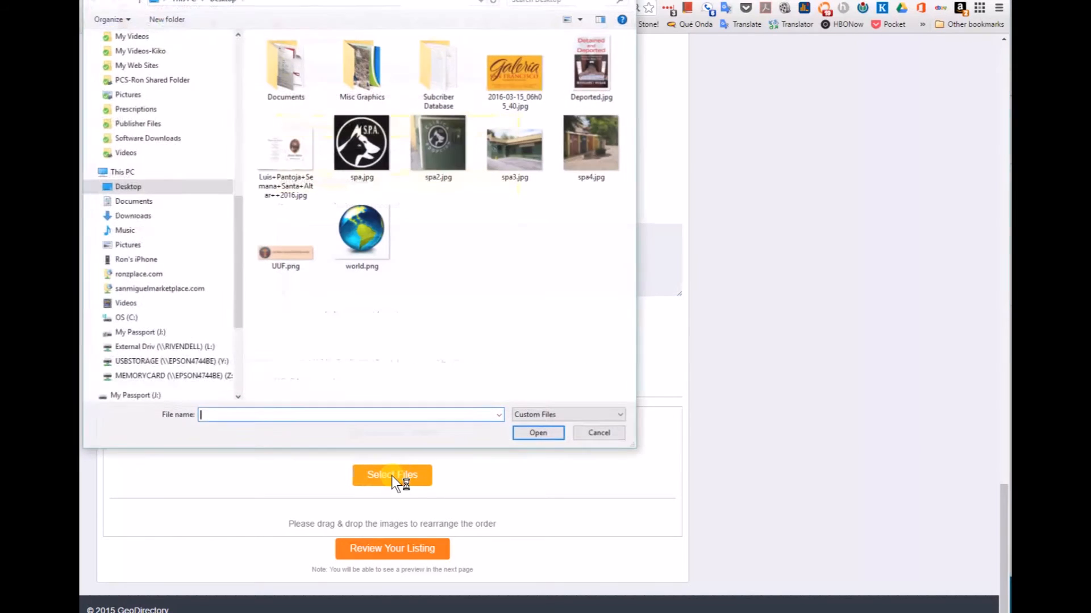
click(513, 79)
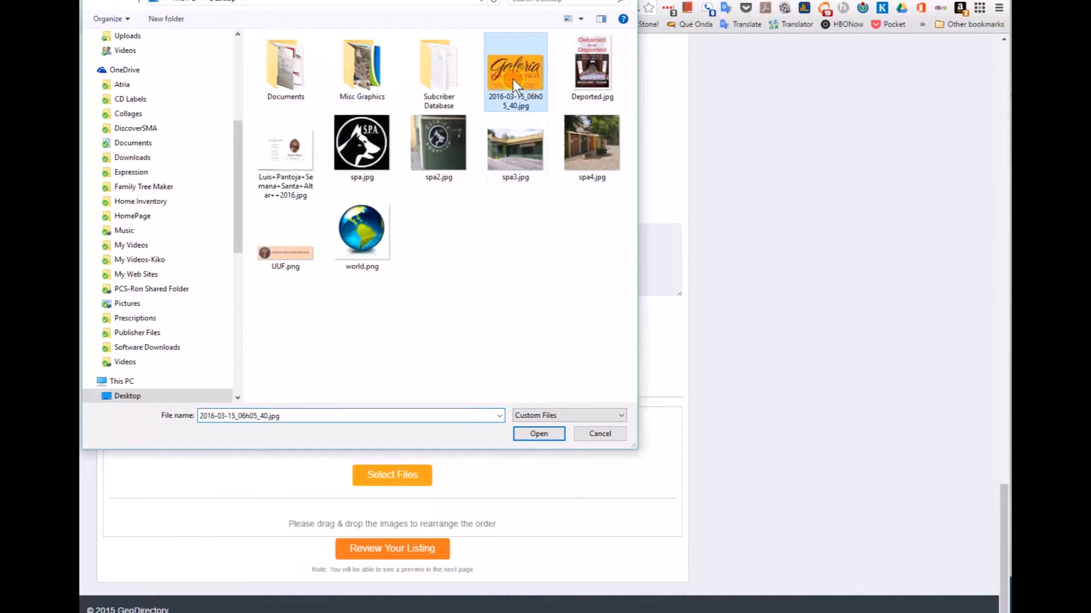
click(539, 435)
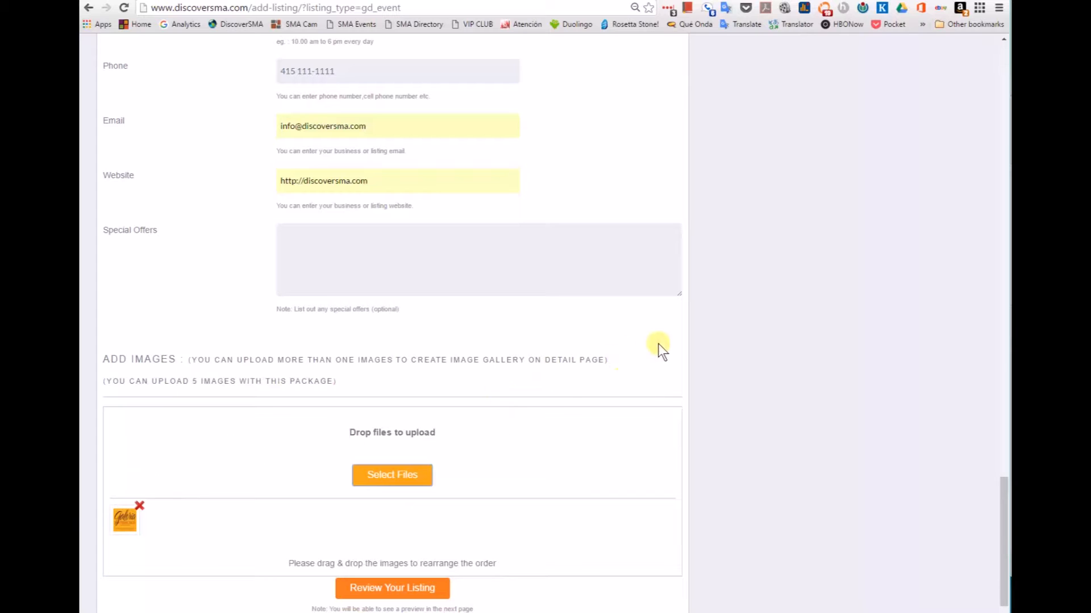
scroll(743, 335, down, 1)
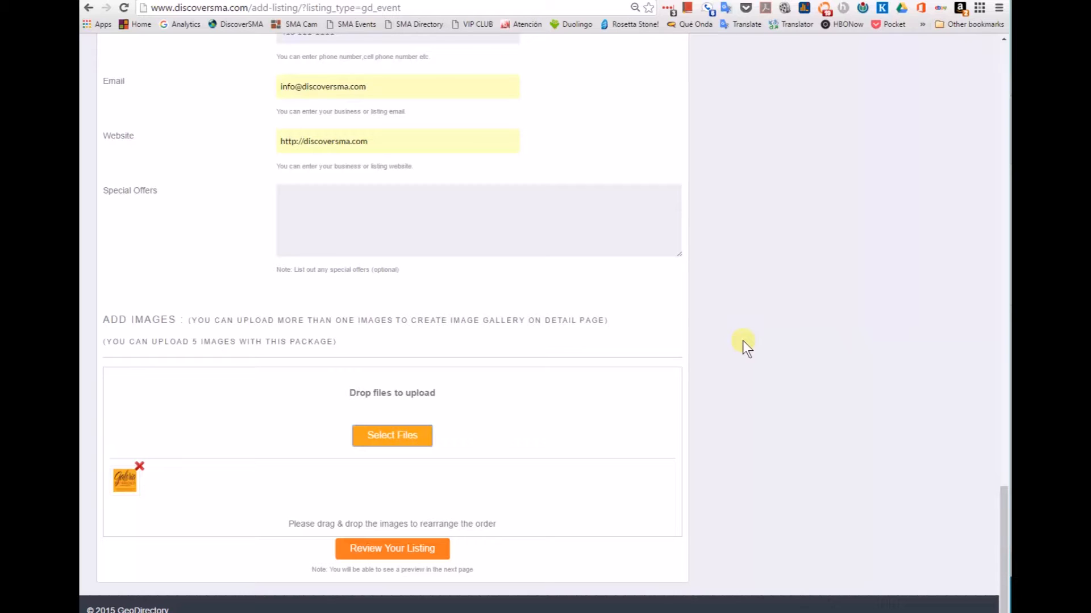
Step: Open the Art Opening listing preview and scroll through its image, dates, address and phone
click(397, 557)
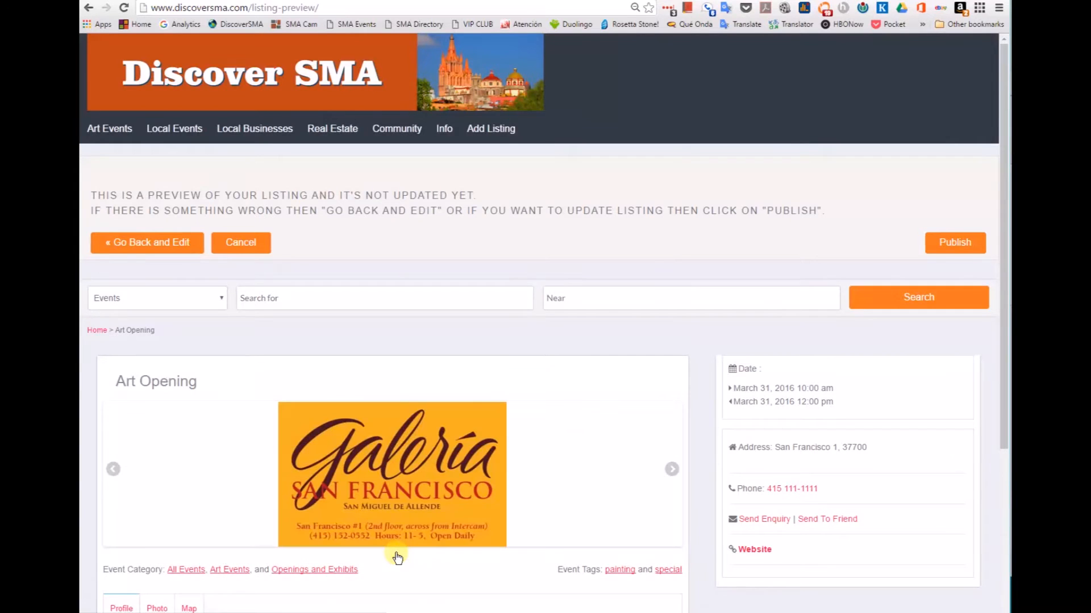
scroll(689, 348, down, 2)
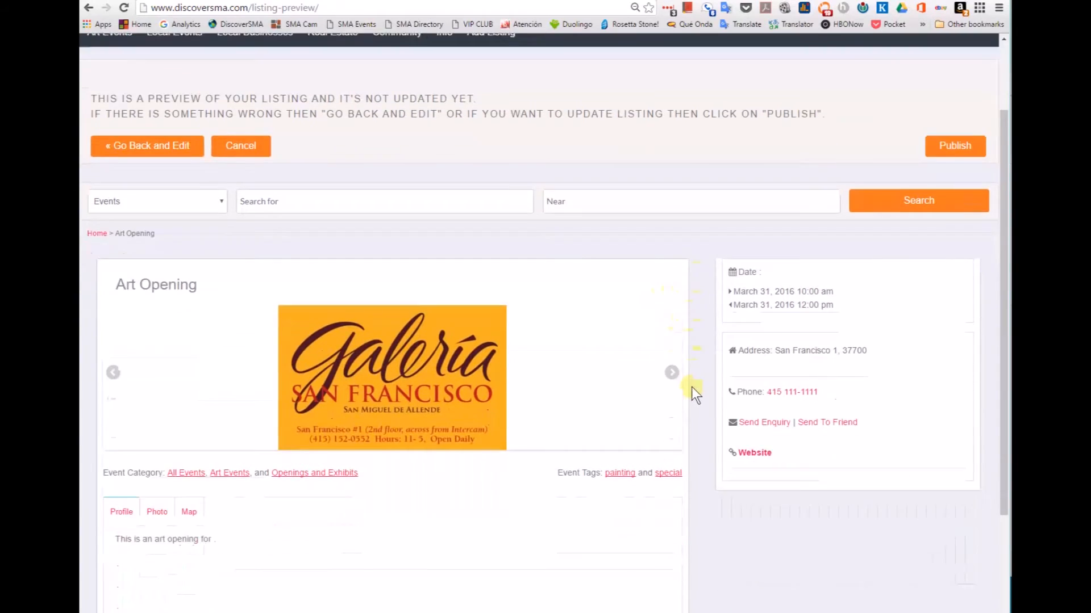
scroll(692, 392, down, 3)
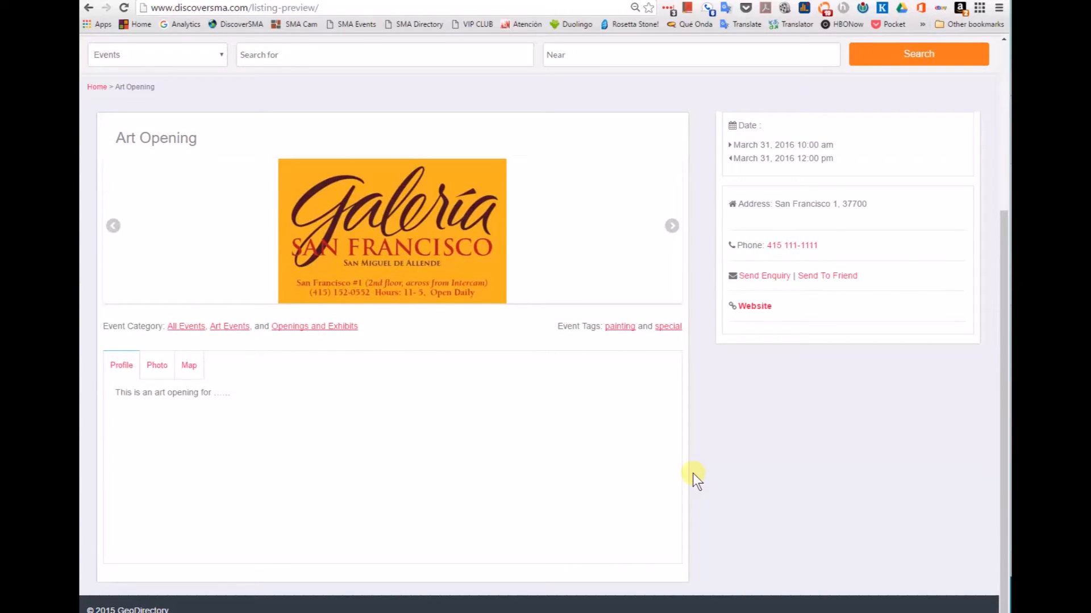
scroll(692, 474, up, 5)
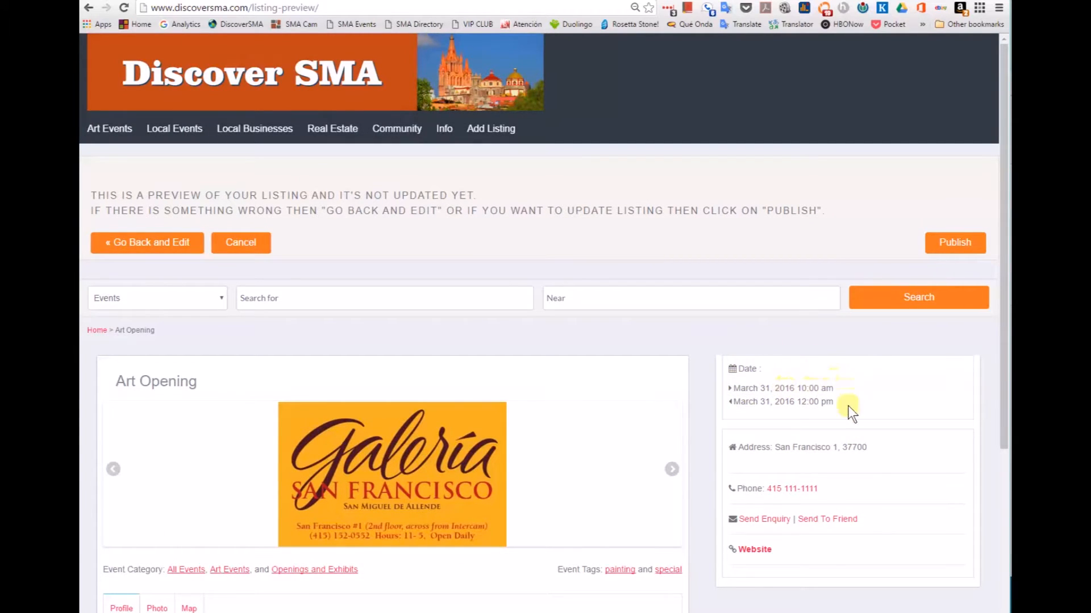
scroll(879, 407, down, 2)
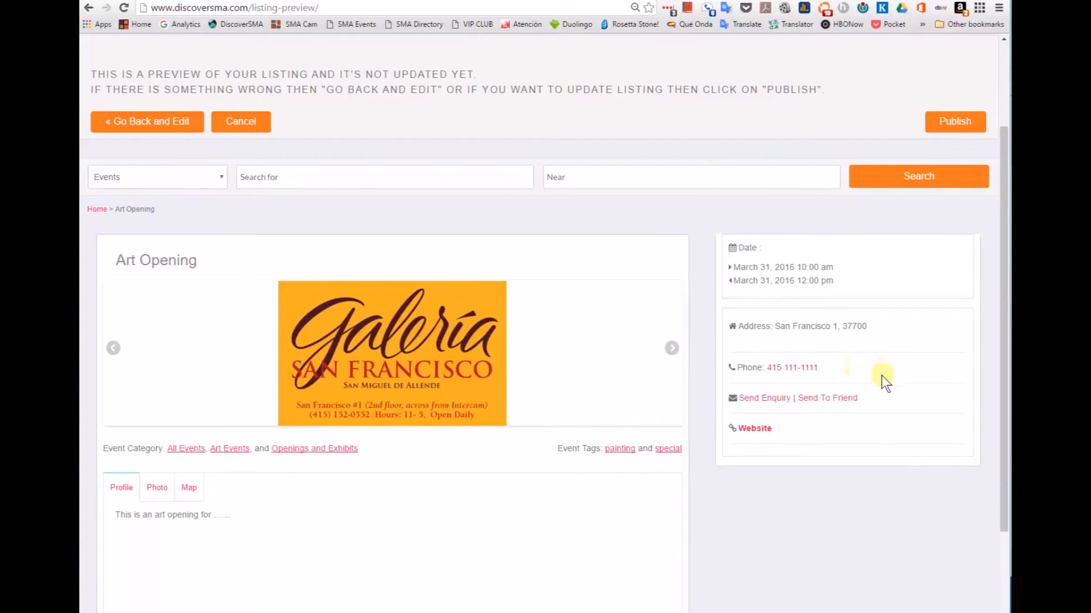
scroll(882, 397, down, 2)
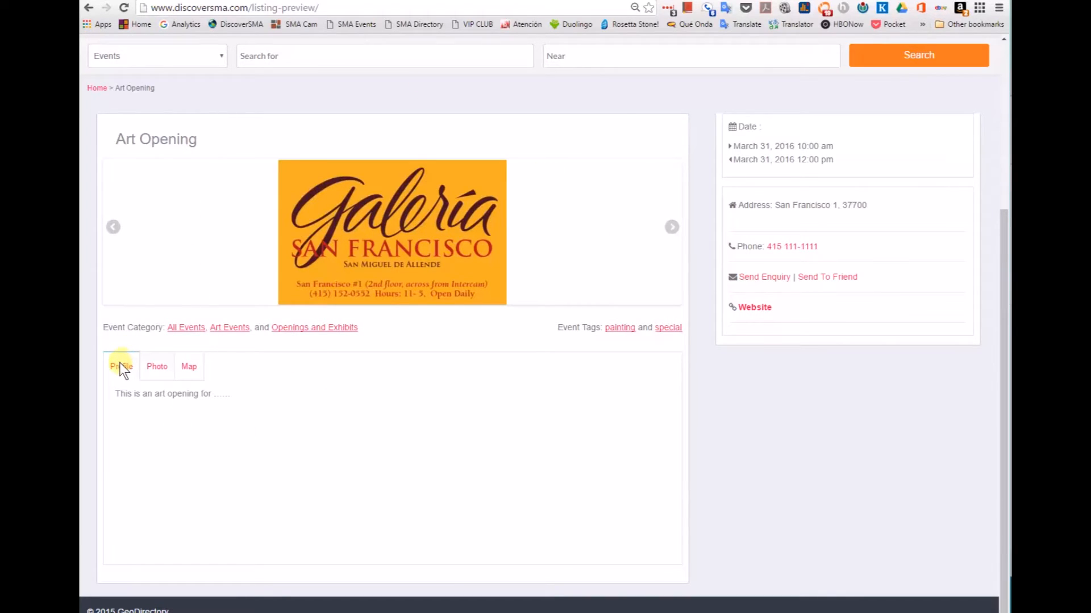
Step: View the preview's photo gallery, then open the location map and pan around the area
click(156, 369)
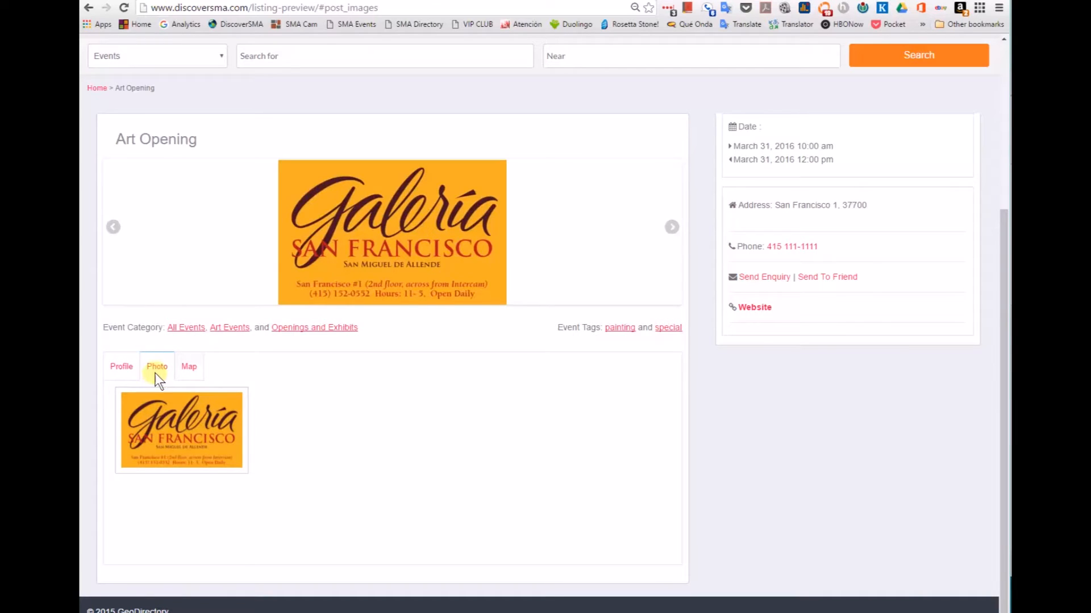
click(194, 367)
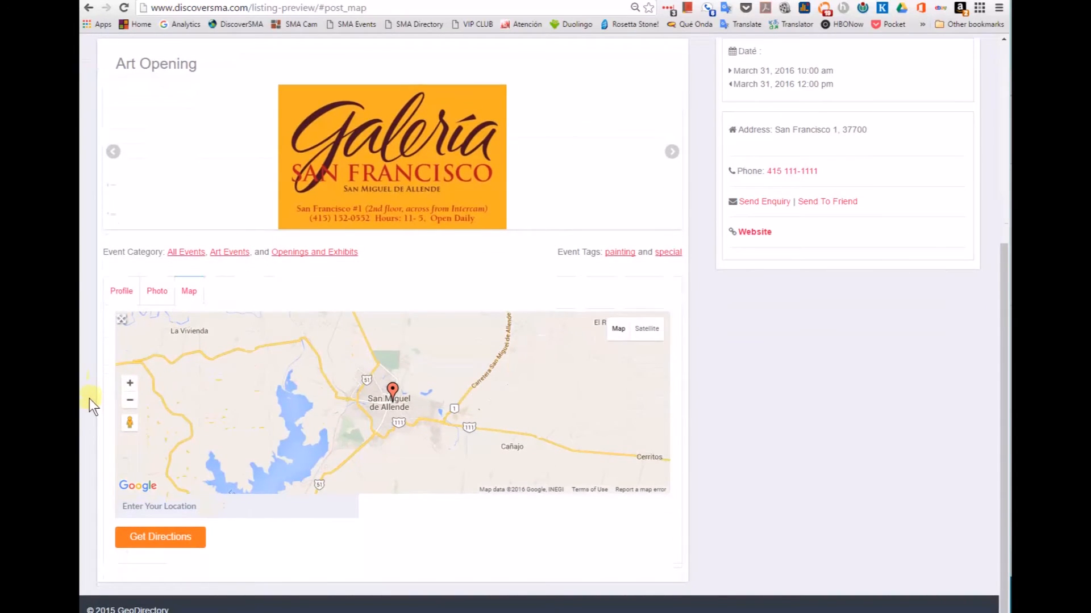
click(130, 383)
drag(205, 402, 587, 365)
drag(292, 389, 625, 376)
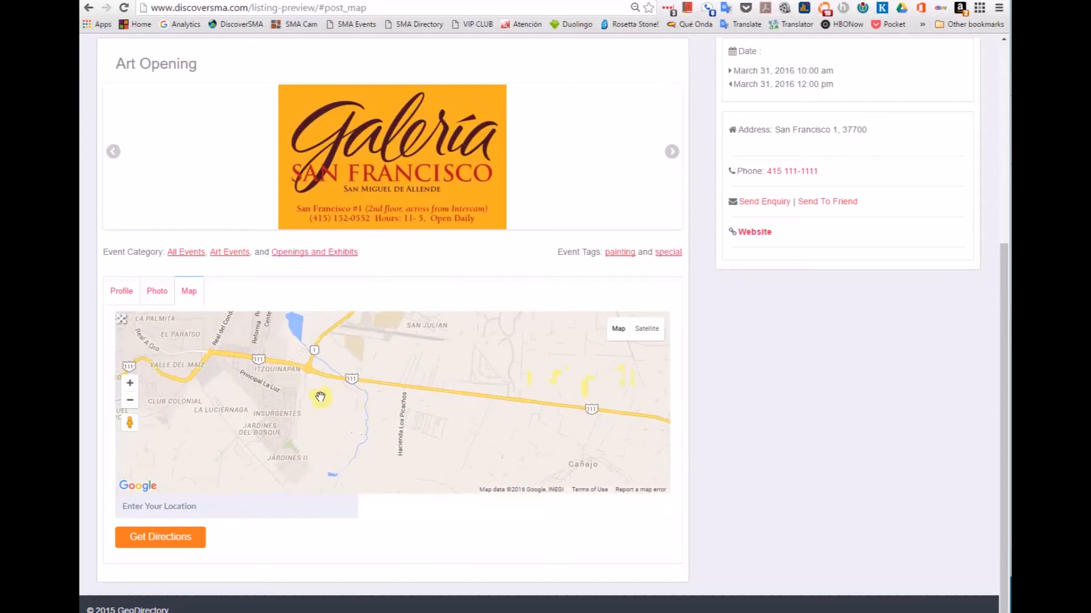
drag(316, 397, 548, 406)
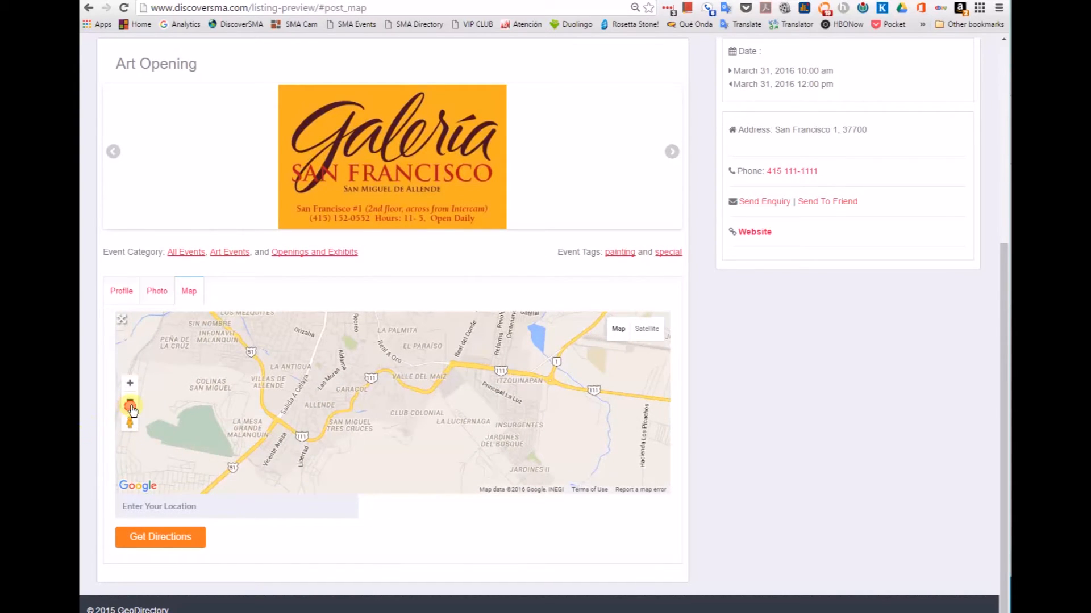
Step: Recentre and zoom the map onto the San Miguel de Allende event pin
click(130, 400)
drag(408, 348, 442, 403)
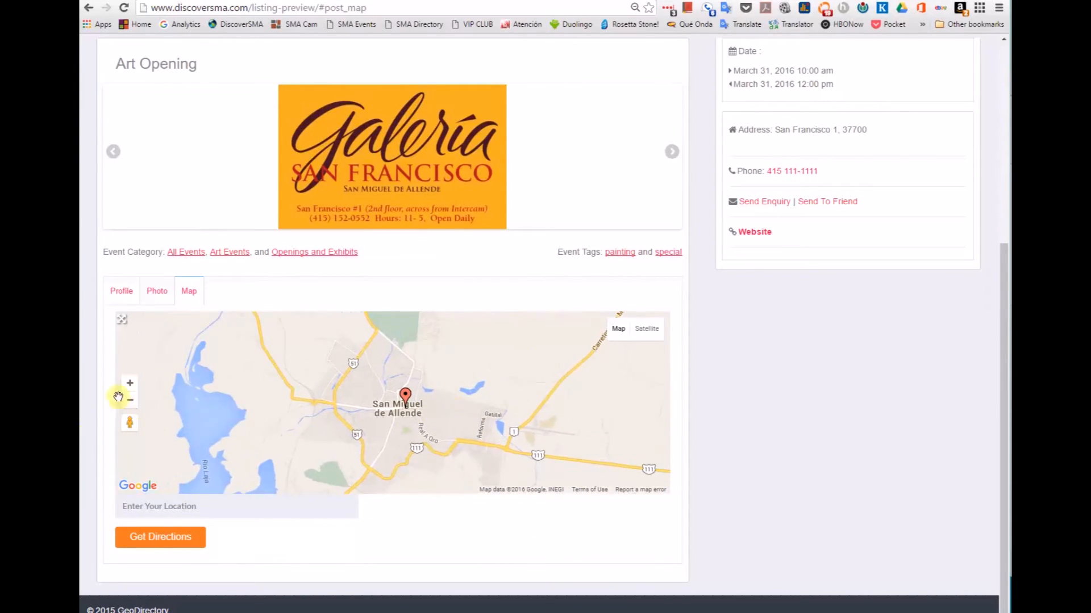
click(130, 384)
click(129, 384)
click(130, 384)
drag(511, 422, 427, 359)
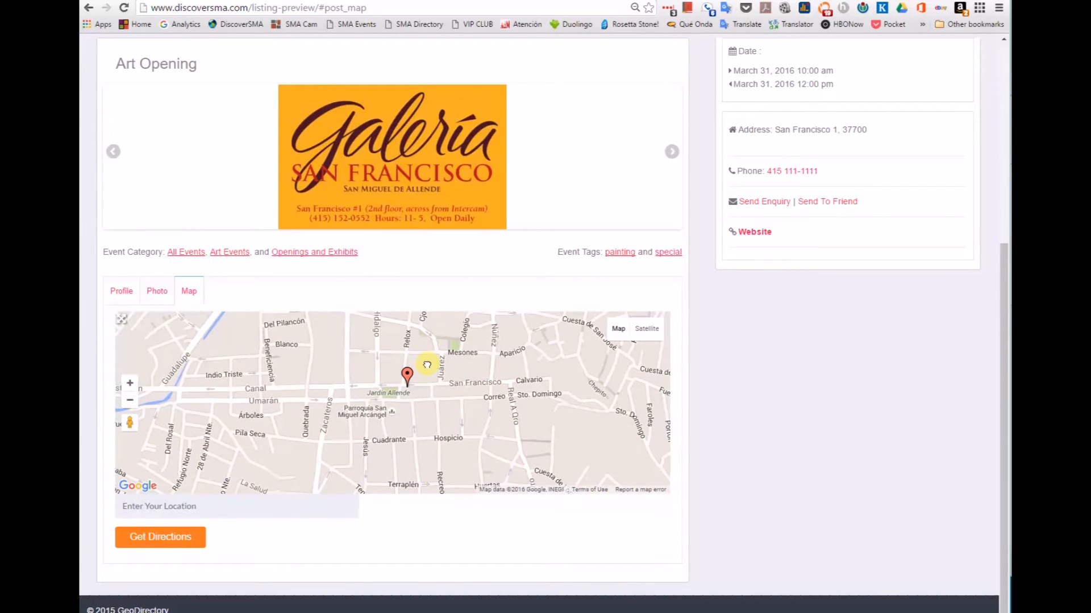
click(150, 507)
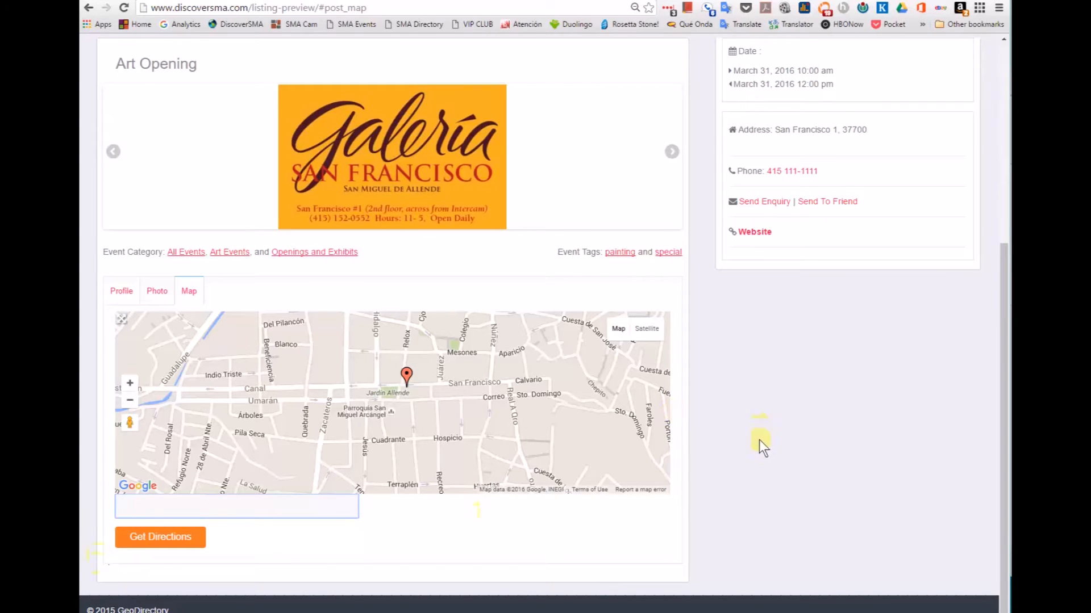
scroll(764, 477, up, 1)
scroll(758, 506, up, 4)
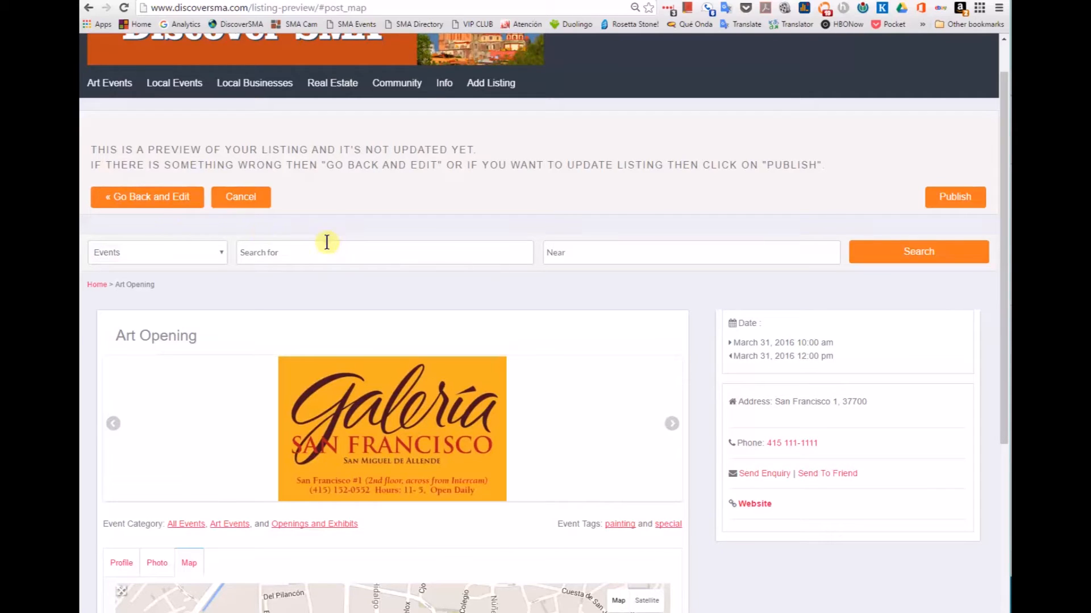
Step: Publish the Art Opening listing and view its live event page
click(949, 197)
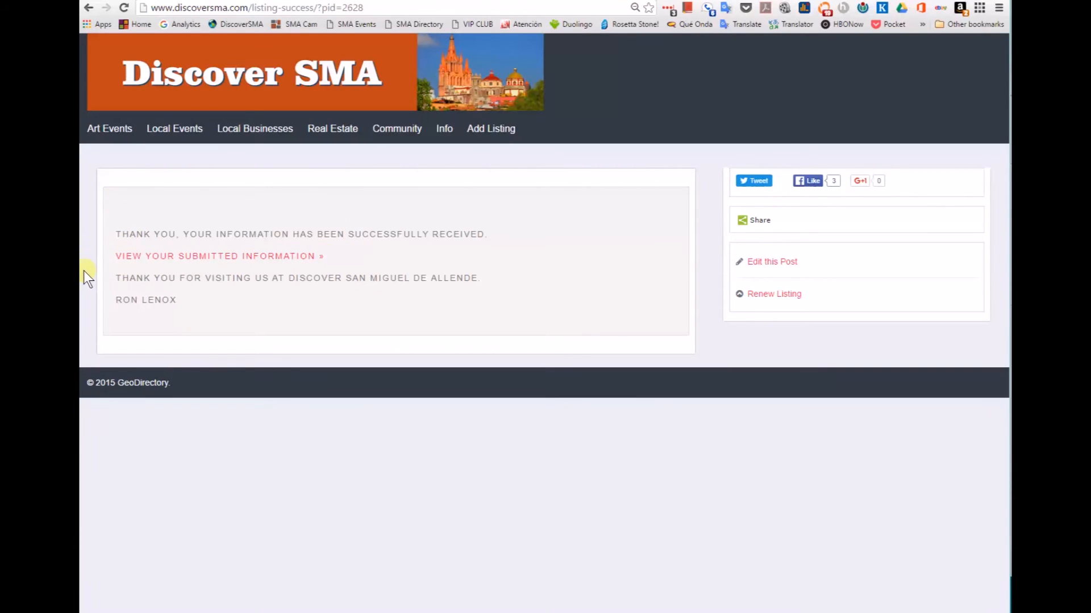
click(237, 256)
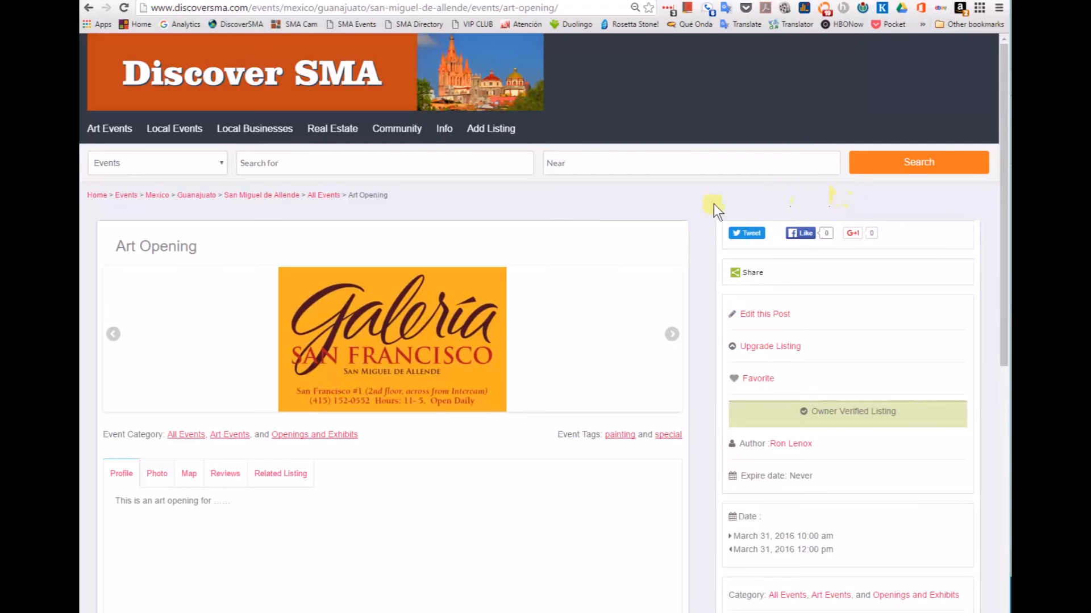
Step: Dismiss the share options and add the live Art Opening listing to favorites
click(741, 273)
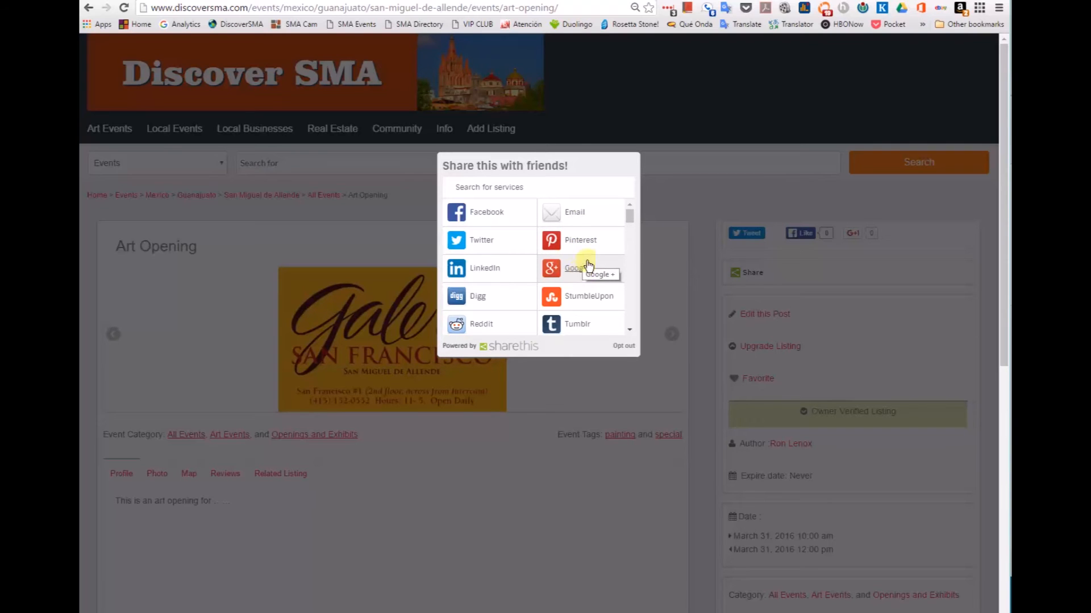
click(714, 190)
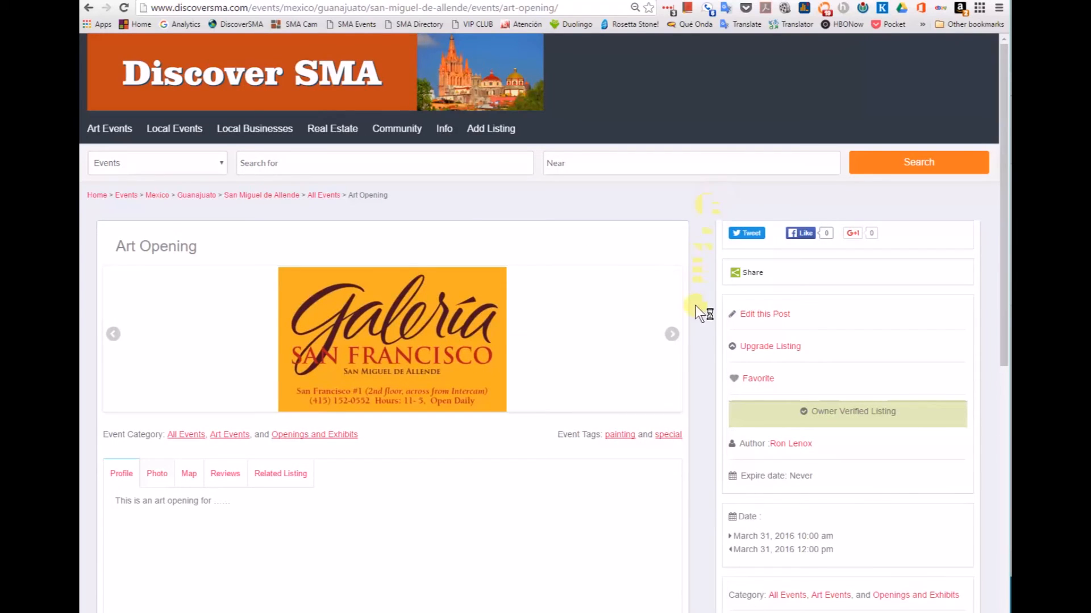
scroll(690, 365, down, 2)
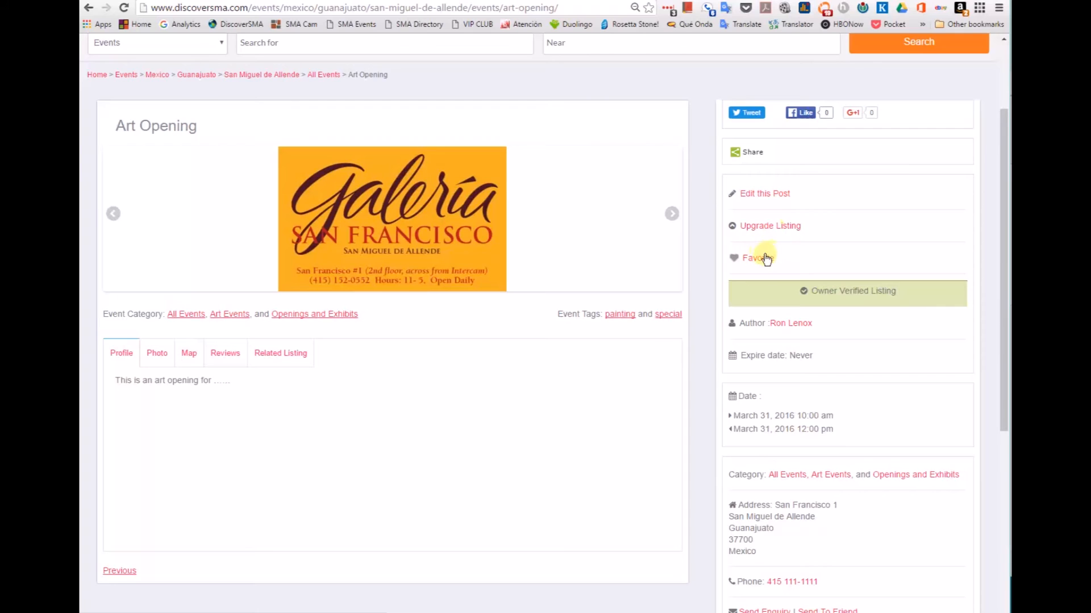
click(736, 259)
scroll(710, 266, down, 2)
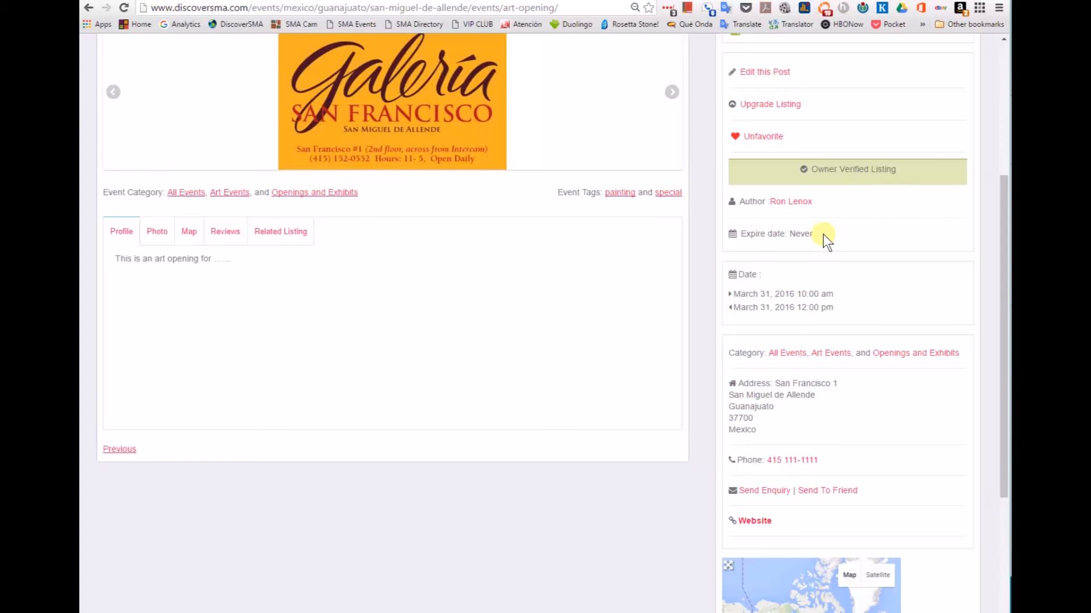
scroll(823, 236, down, 3)
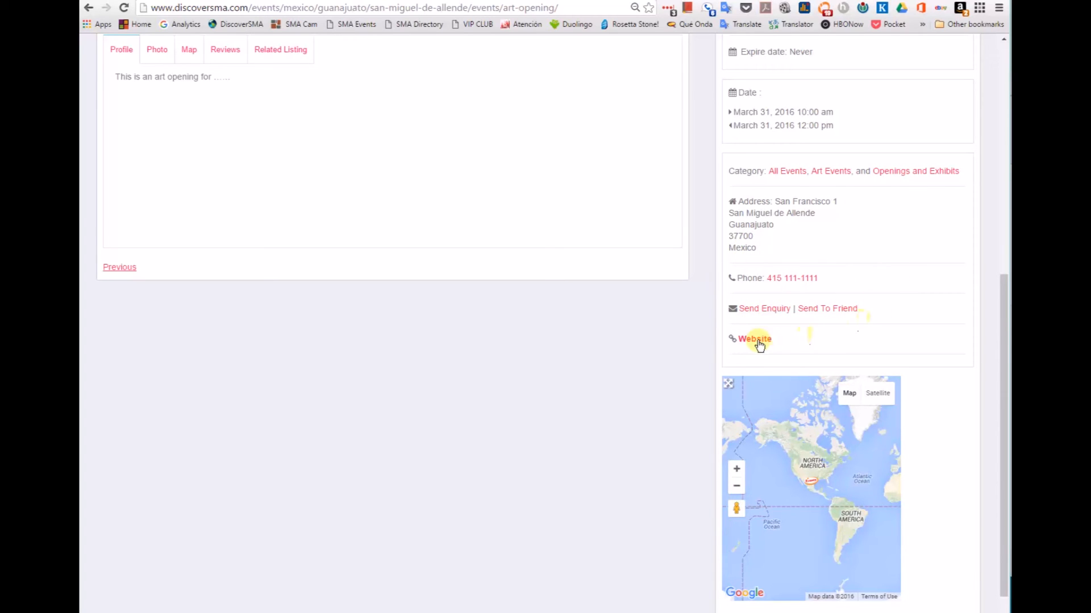
scroll(647, 398, down, 2)
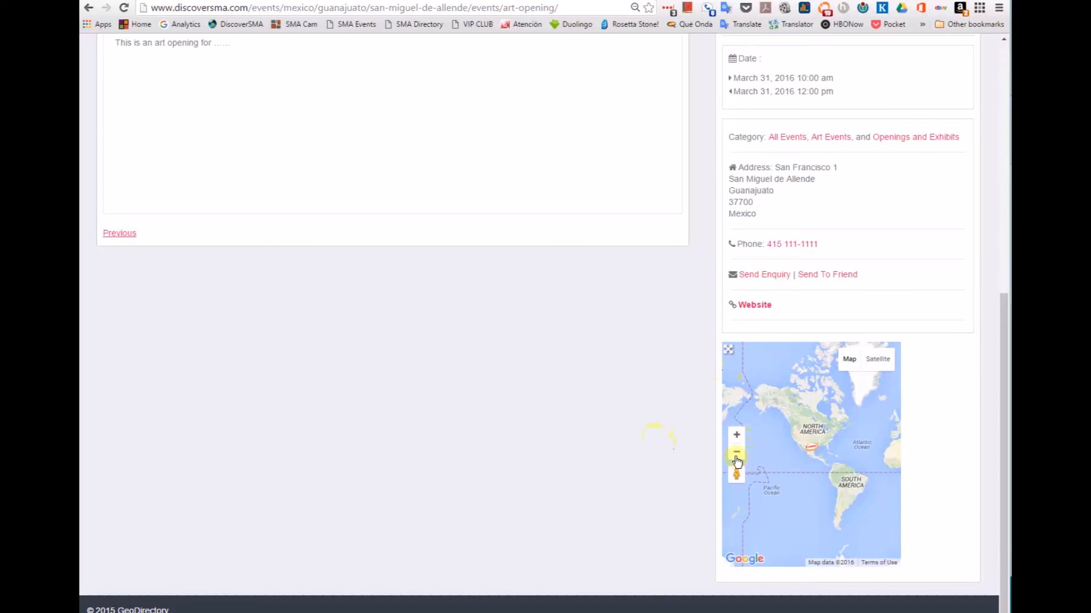
click(736, 436)
click(735, 437)
click(735, 437)
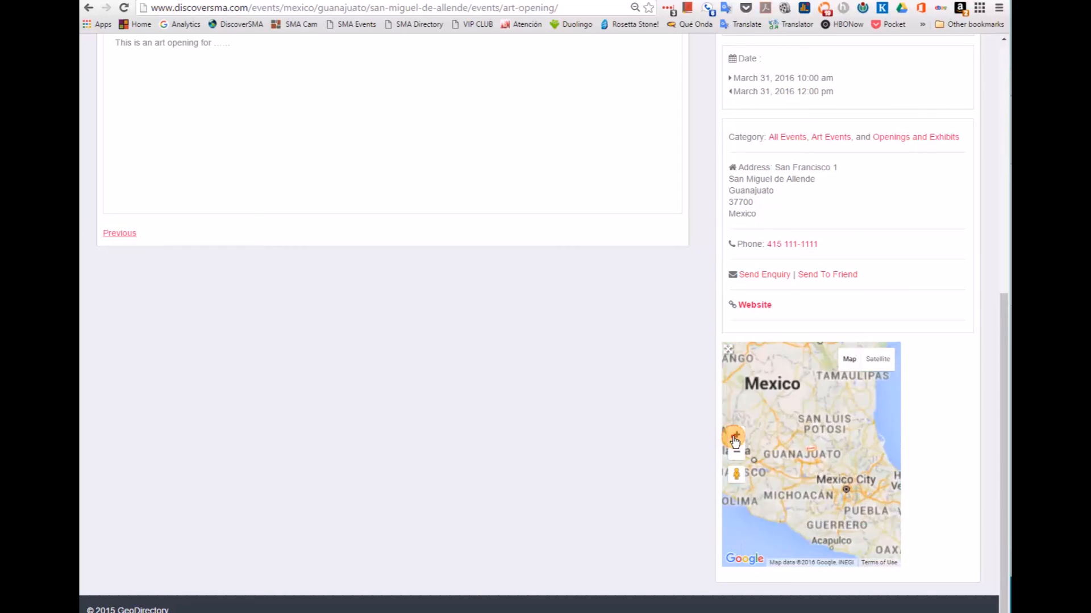
click(735, 437)
click(735, 437)
click(735, 437)
click(735, 438)
click(735, 437)
click(735, 437)
click(735, 437)
click(735, 438)
click(735, 437)
click(735, 437)
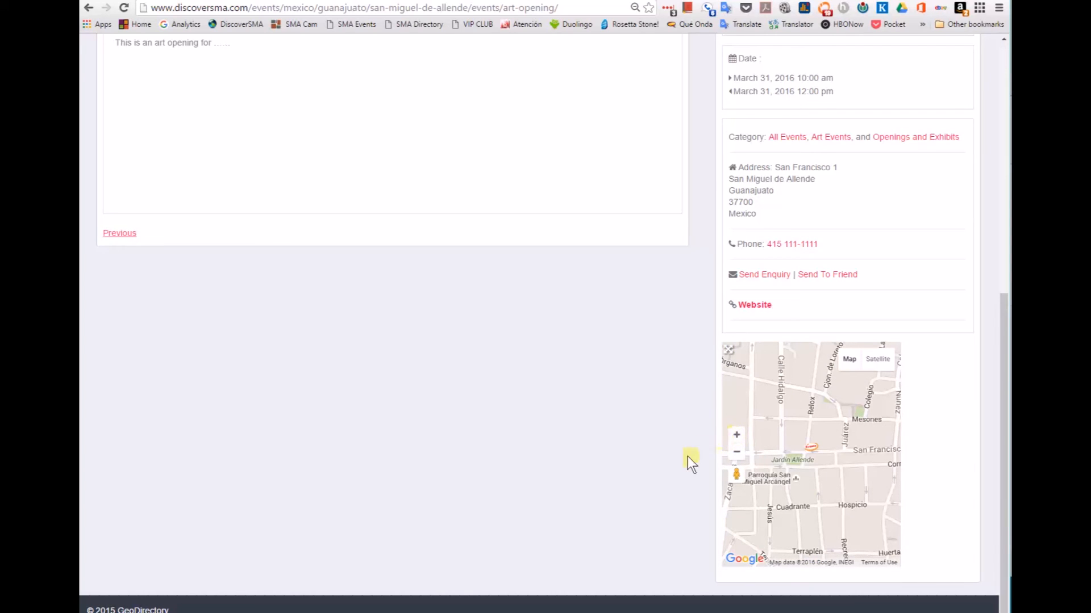
scroll(687, 457, up, 8)
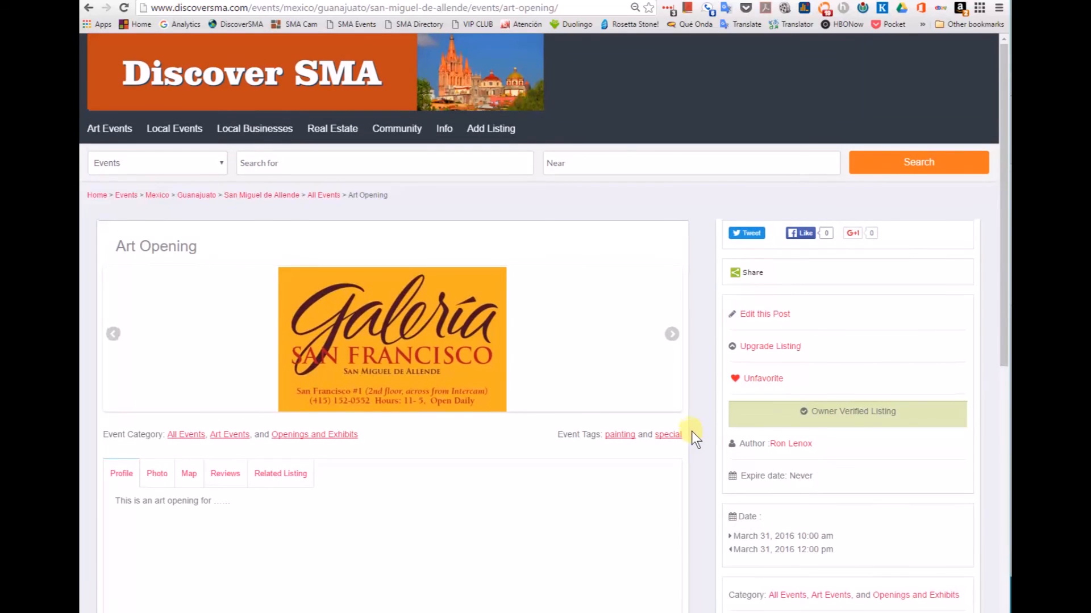